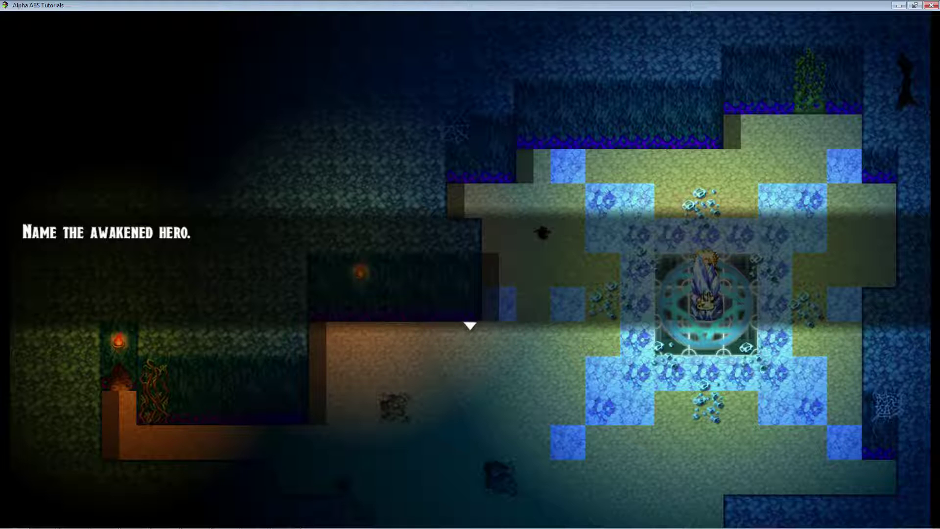
- Keep Drift as the awakened hero's name and choose the Revival Mystic path
key(Return)
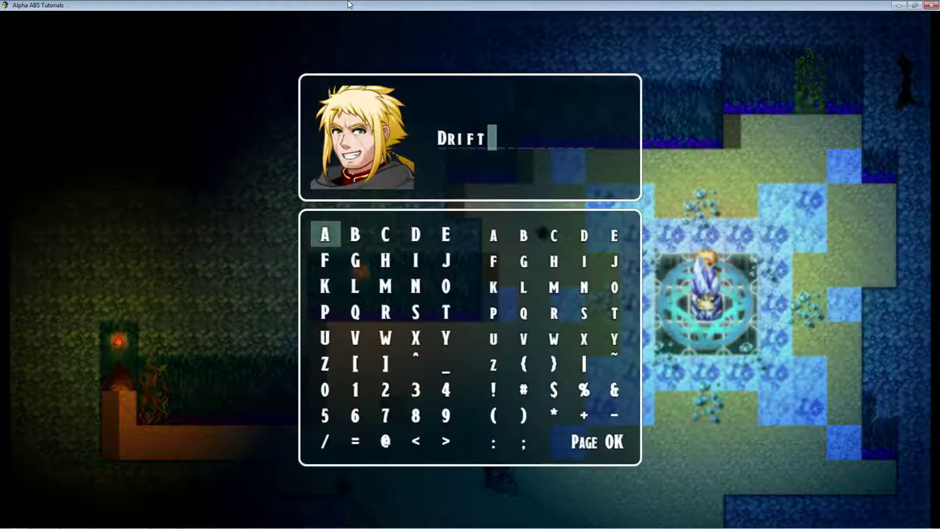
key(shift)
key(Return)
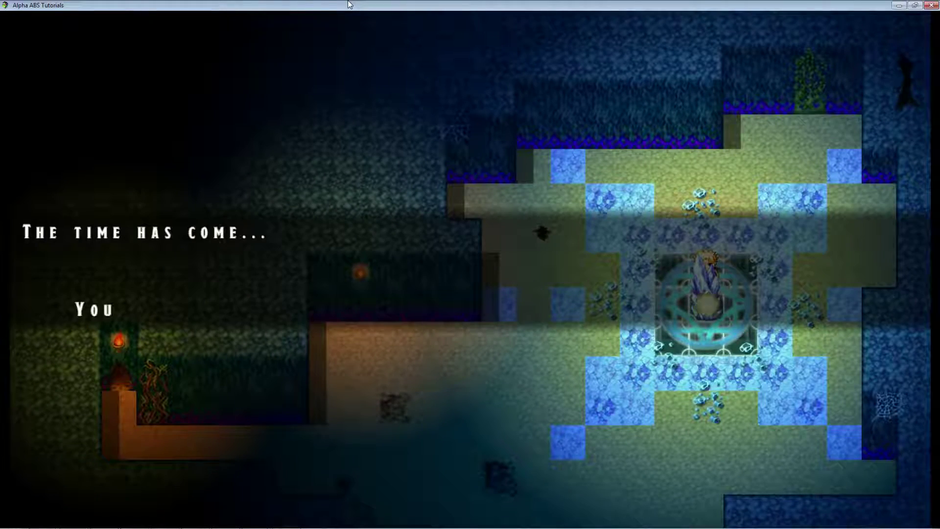
key(Return)
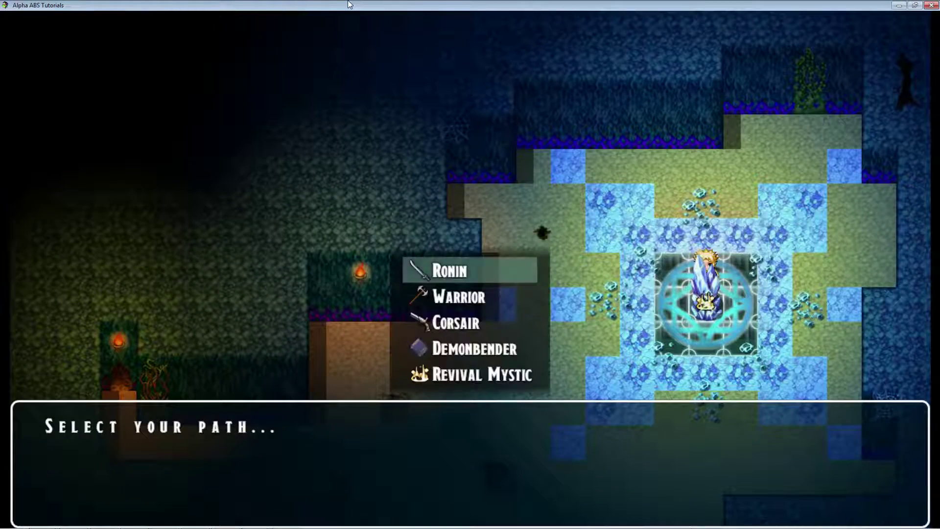
key(Up)
key(Return)
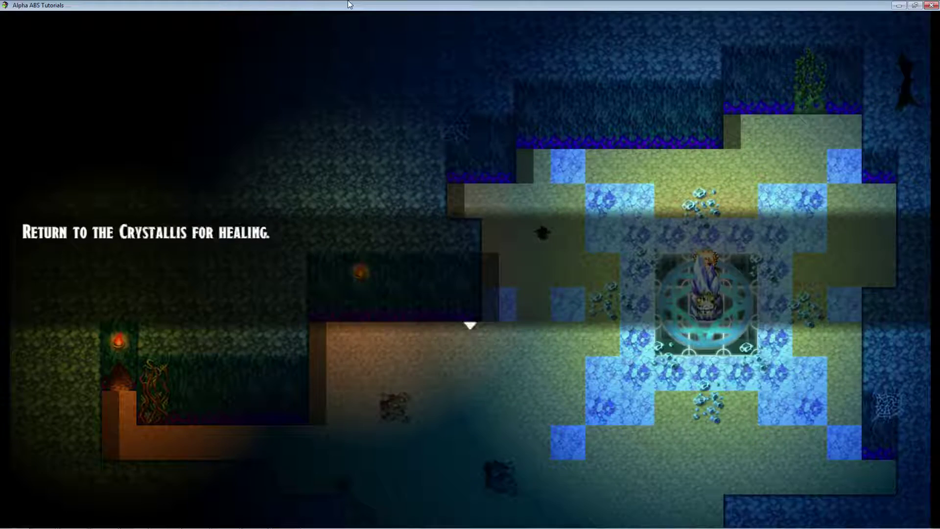
- Close the healing message and walk the hero south out of the crystal chamber into Crystallis Cave
key(Return)
key(Left)
key(Down)
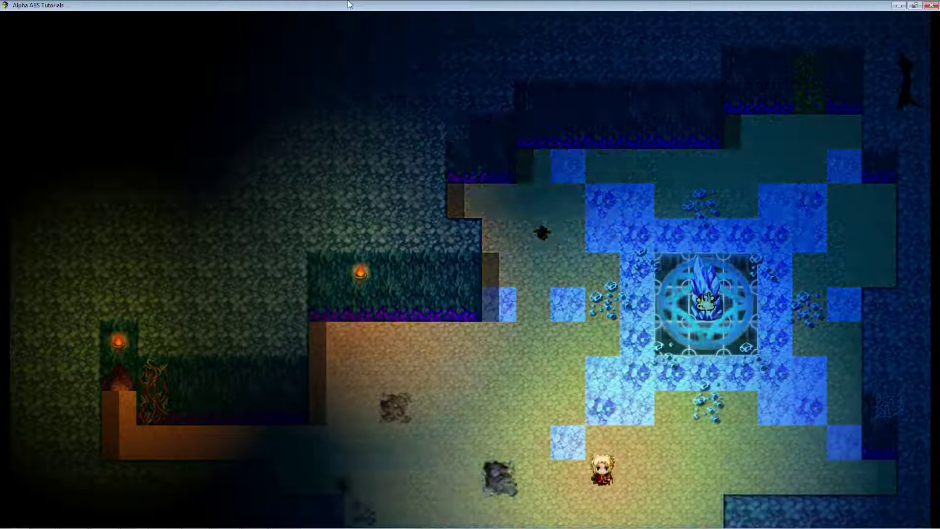
key(Down)
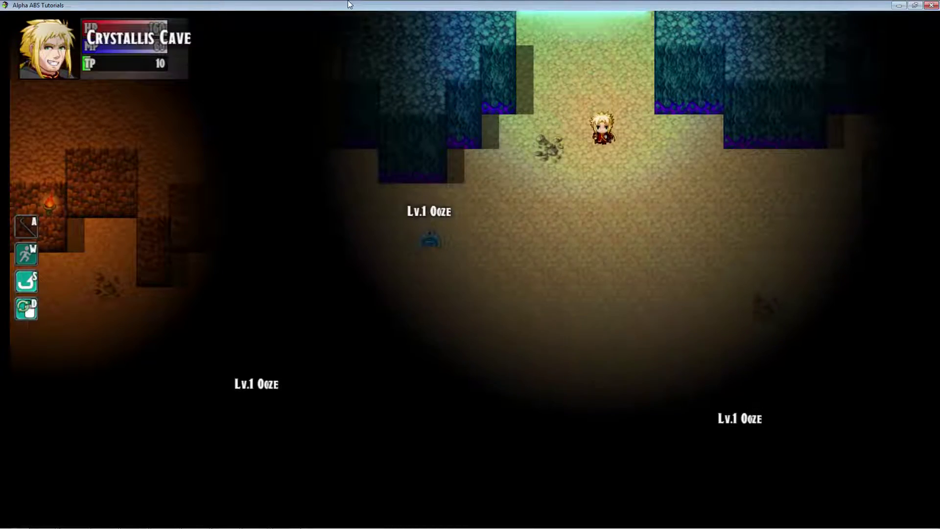
key(Left)
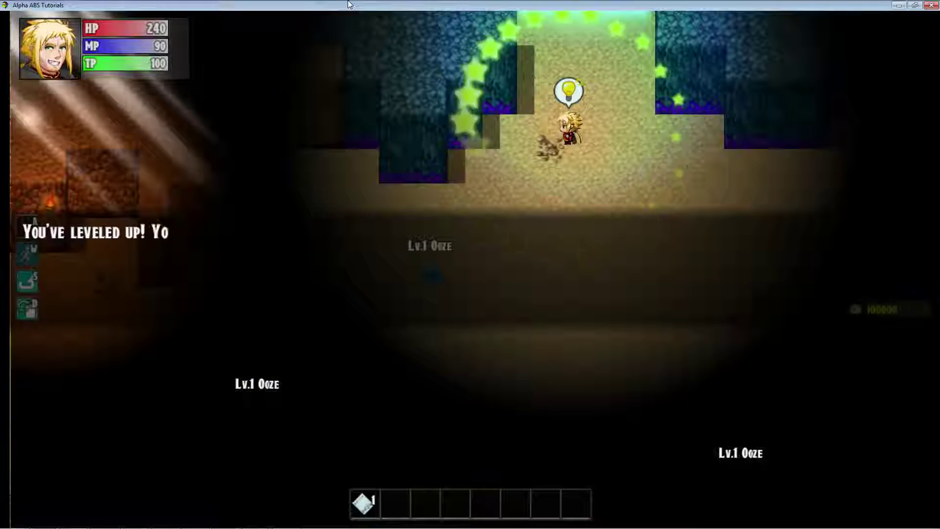
key(Down)
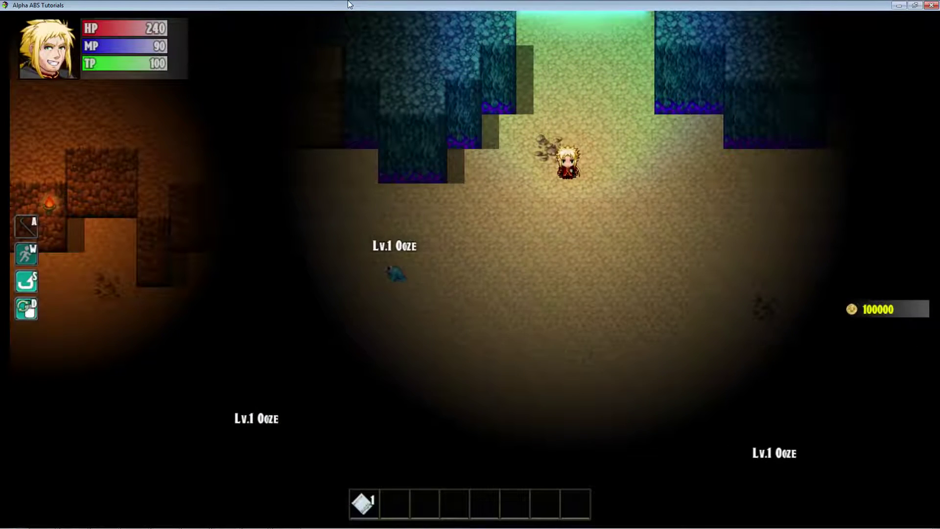
- Review the description of the hero's Wave of Purity magic skill, and return to the cave
key(Escape)
key(Down)
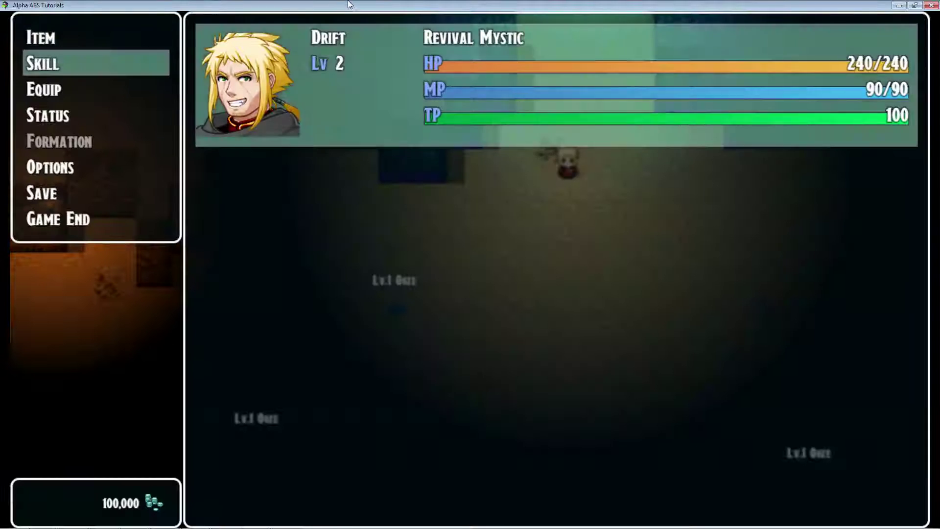
key(Return)
key(Return)
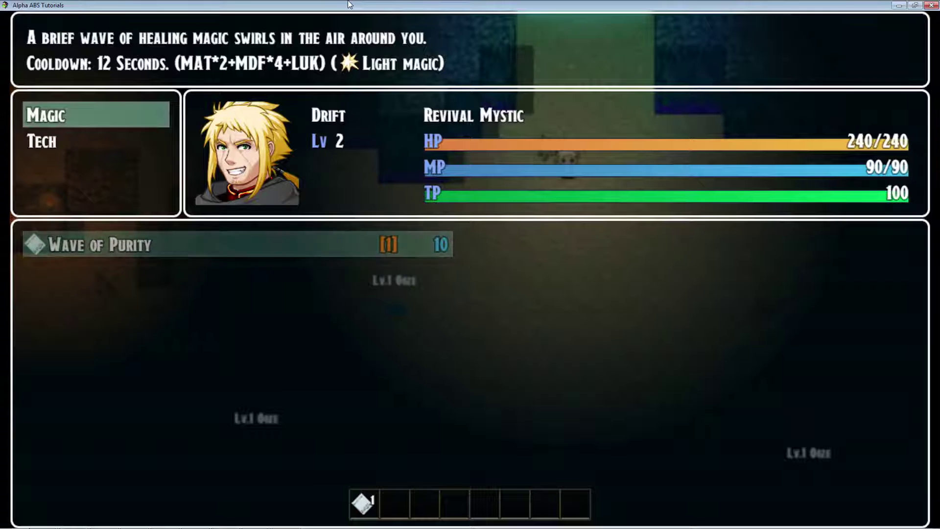
key(Escape)
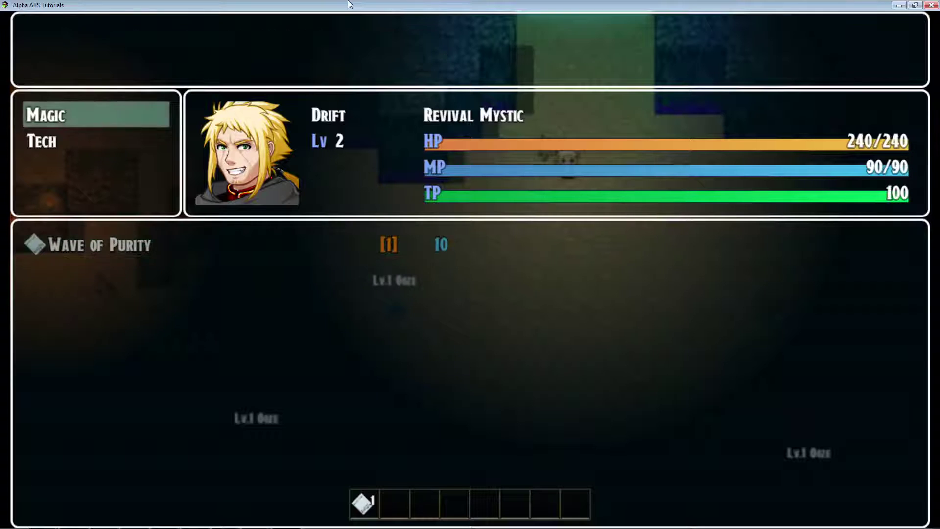
key(Escape)
key(Escape)
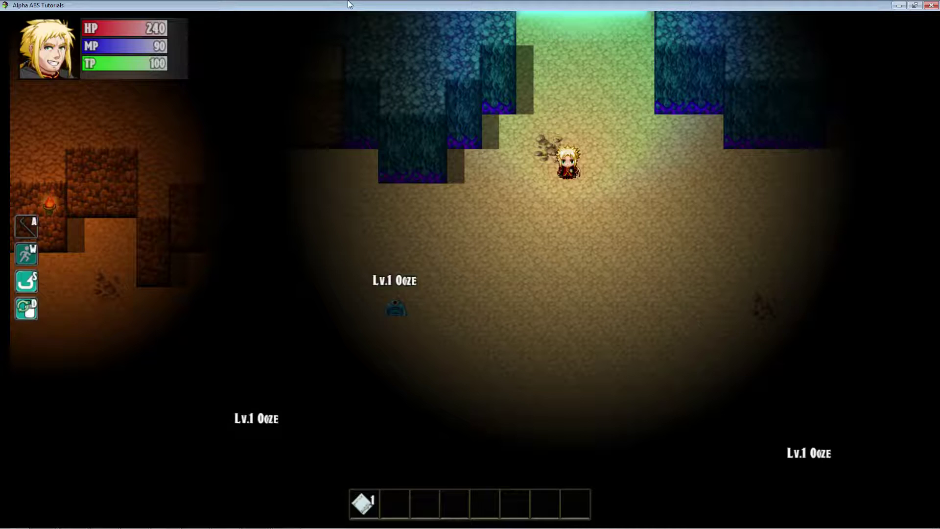
- Approach the nearest Lv.1 Ooze, target it and start striking it with the basic weapon attack
key(Left)
key(Down)
key(Down)
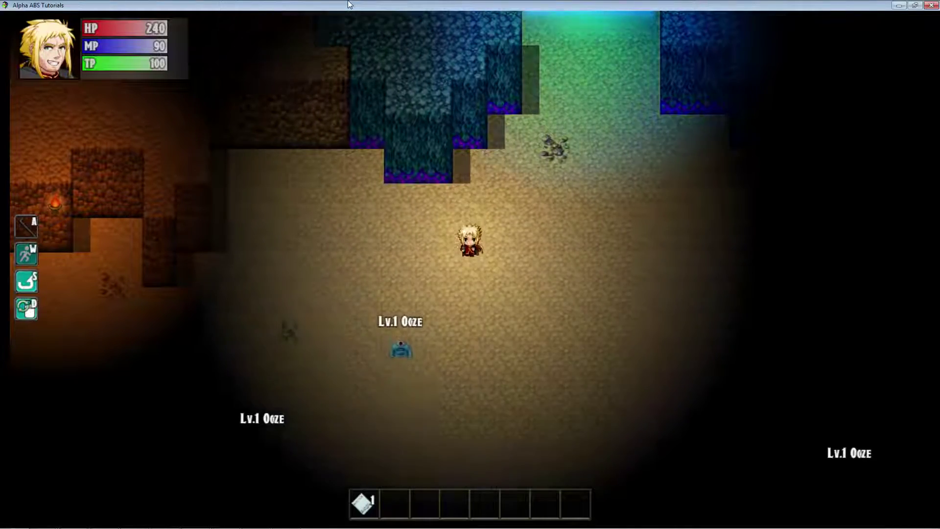
key(Tab)
key(Left)
key(a)
key(Right)
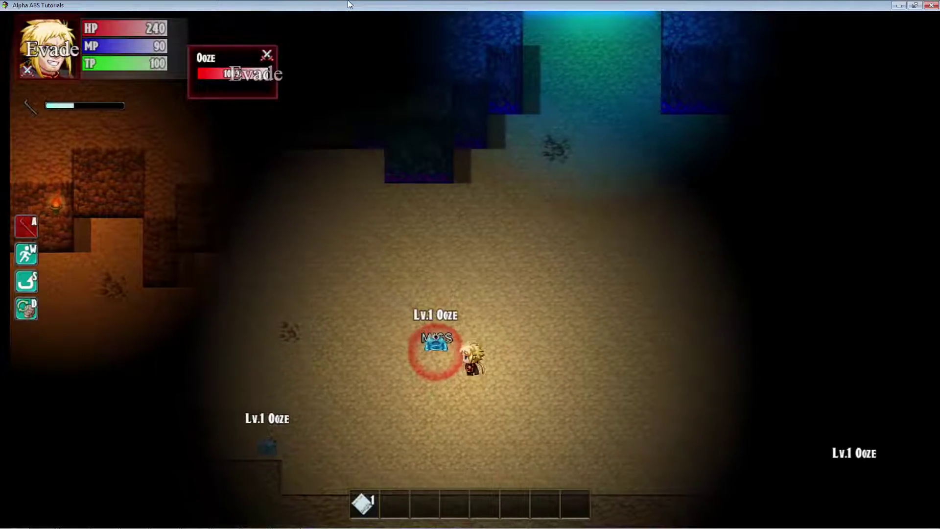
key(Up)
key(Left)
key(a)
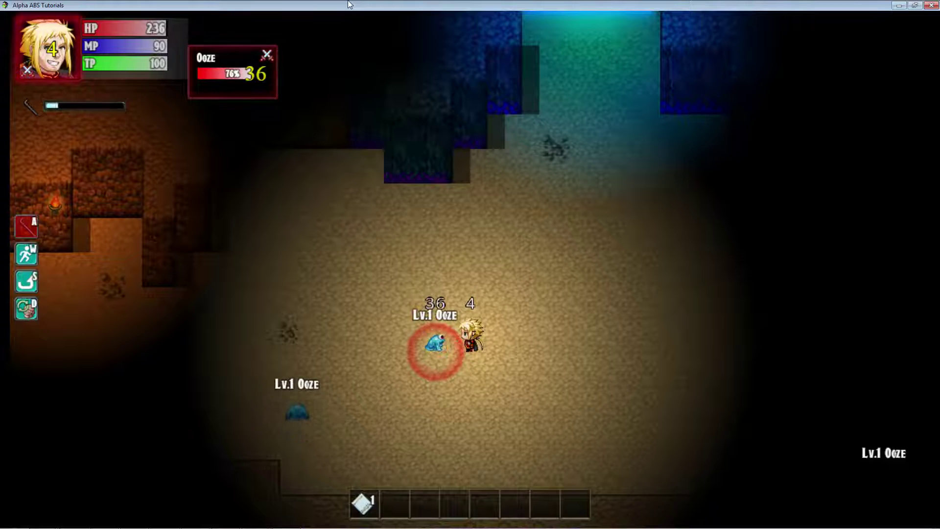
key(a)
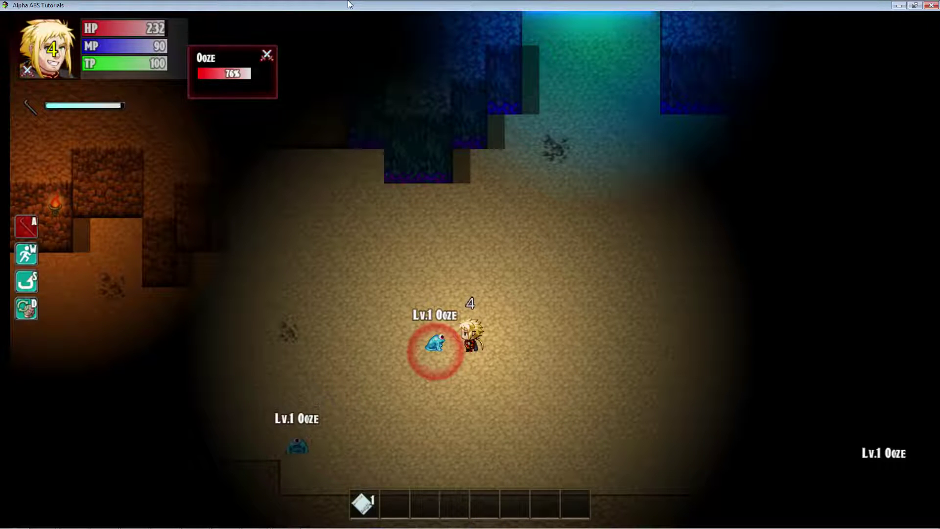
- Circle around the wounded first Ooze while striking it with the weapon until it is defeated
key(Up)
key(Left)
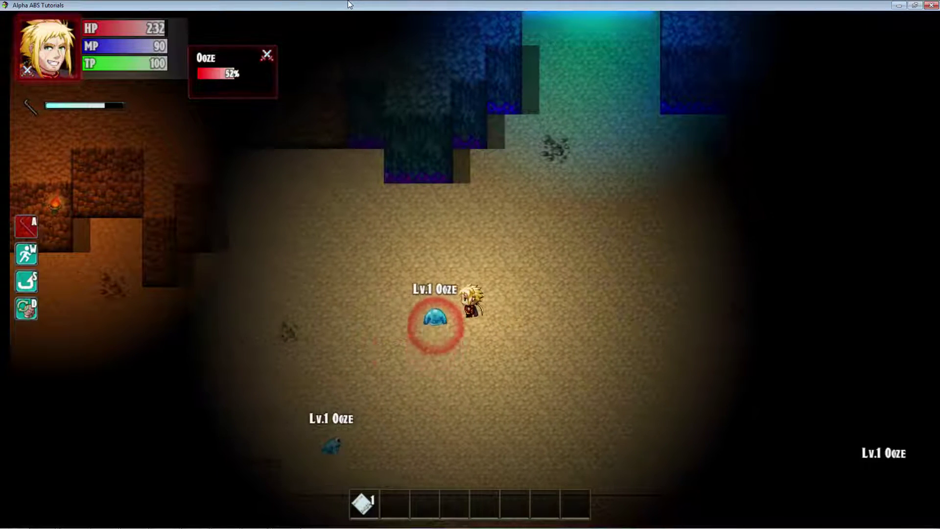
key(Up)
key(Left)
key(Down)
key(a)
key(Left)
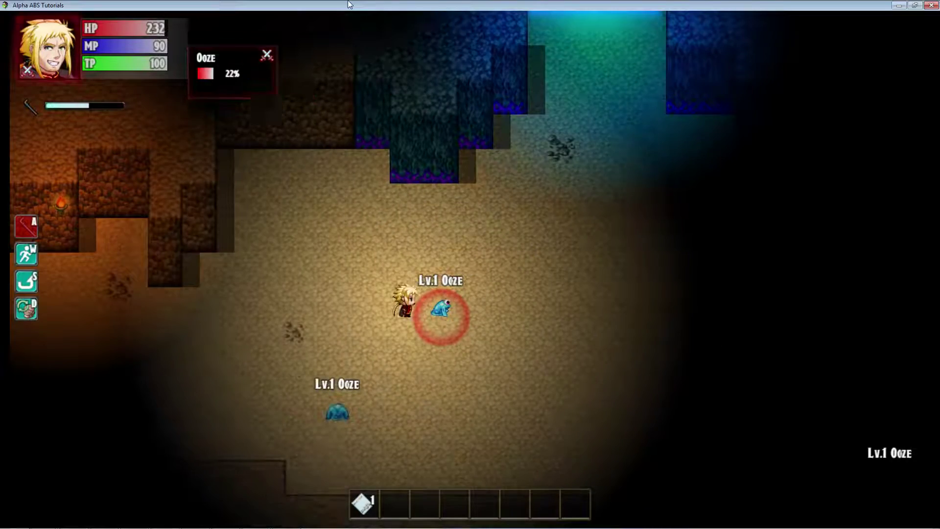
key(Up)
key(Right)
key(a)
key(Down)
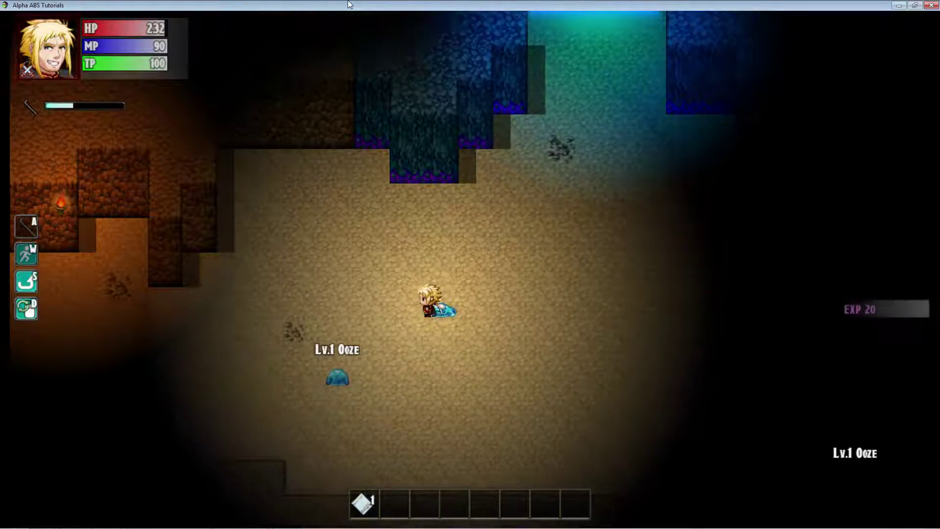
- Engage the second Ooze with weapon attacks and heal the hero with Wave of Purity
key(Left)
key(Down)
key(Down)
key(Up)
key(a)
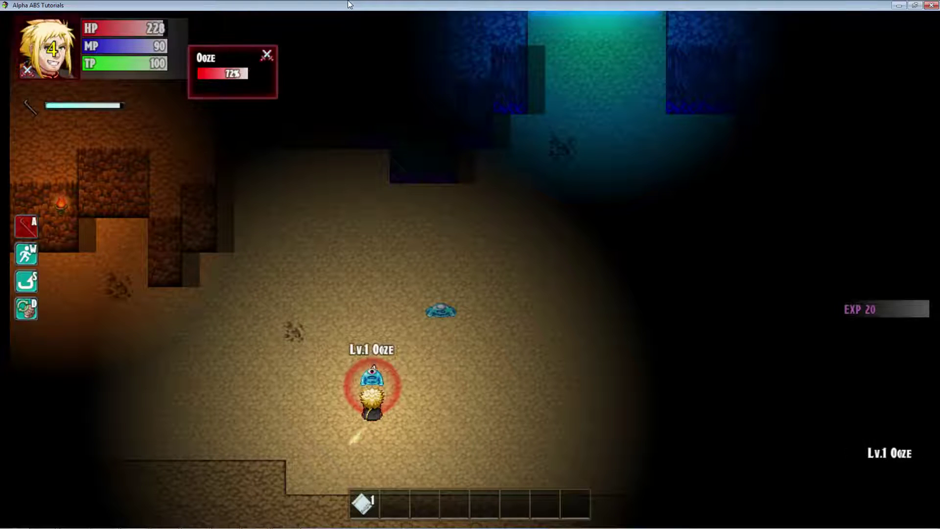
key(Right)
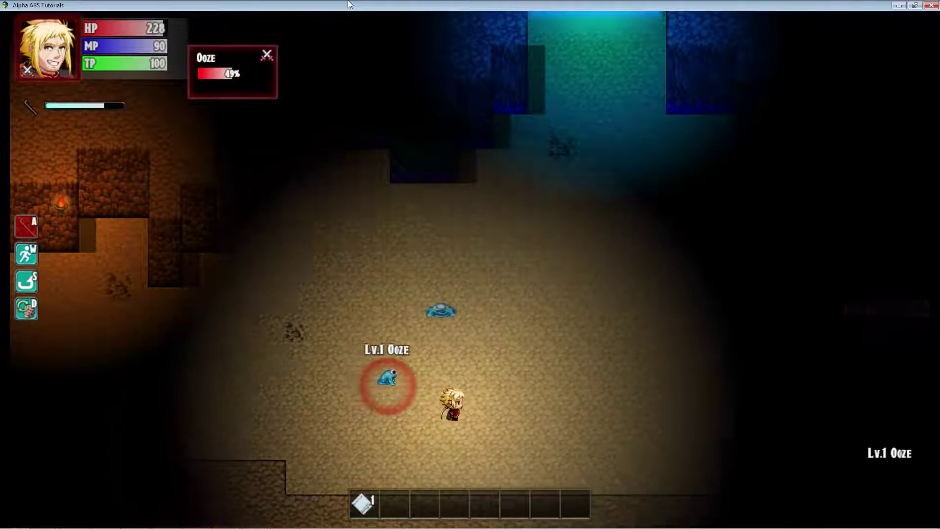
key(Up)
key(Left)
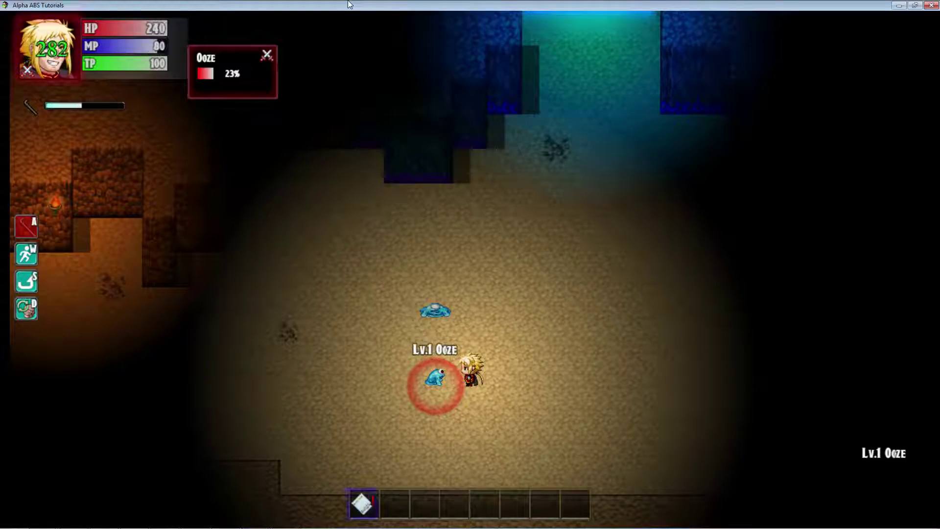
- Reposition around the second Ooze, finish it off with the weapon and dismiss the level-up messages
key(Up)
key(Left)
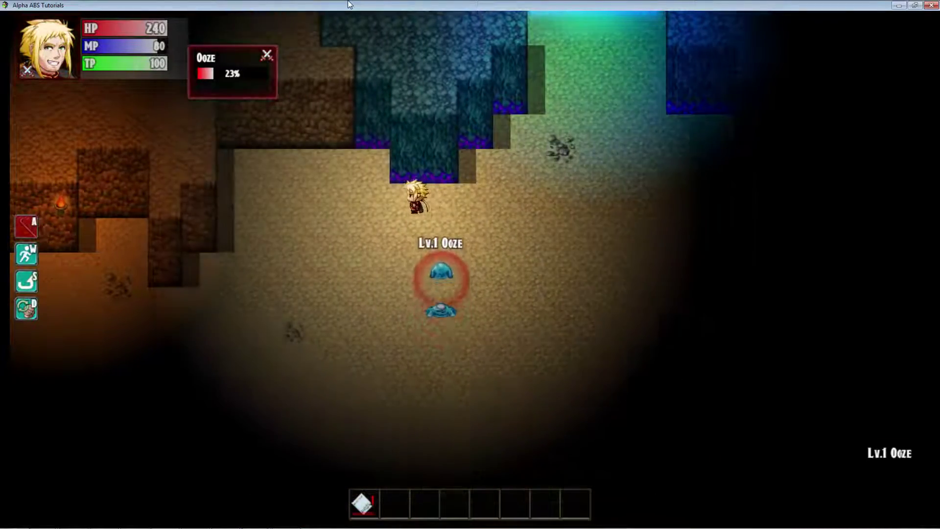
key(Left)
key(Down)
key(a)
key(Right)
key(Up)
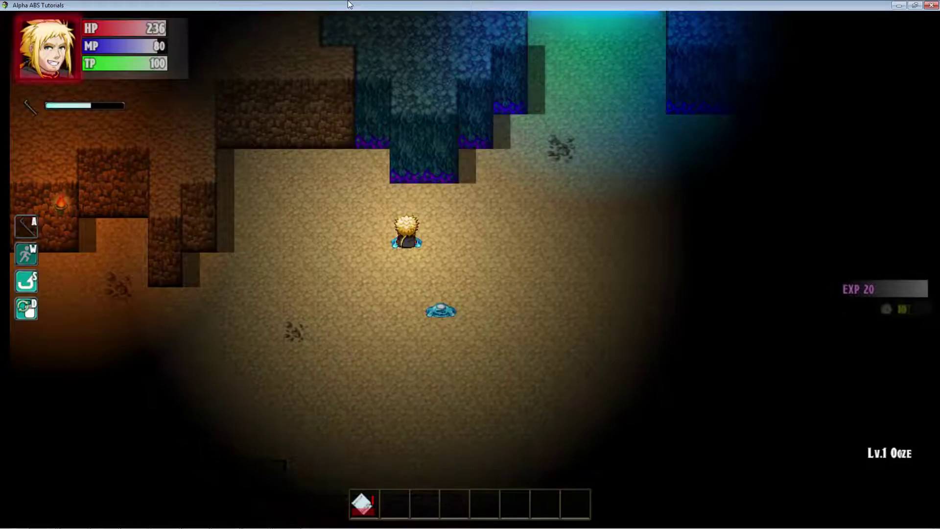
key(Return)
key(Return)
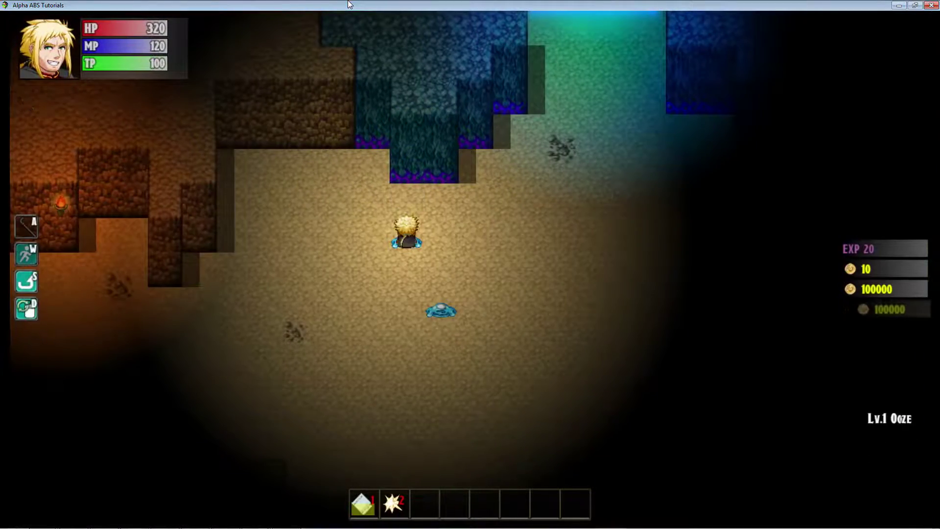
key(Return)
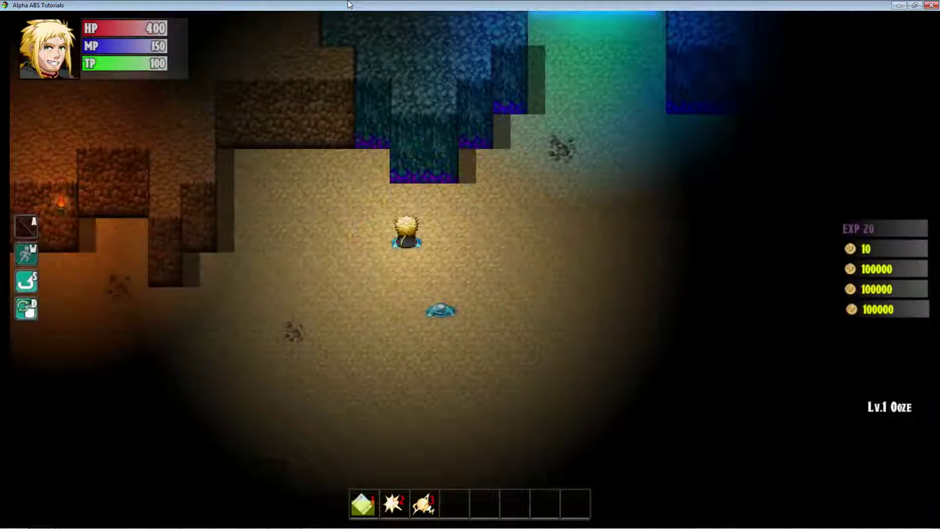
- Cross to the Ooze beside the cave's east wall and defeat it with the slot 2 skill
key(Right)
key(Down)
key(Right)
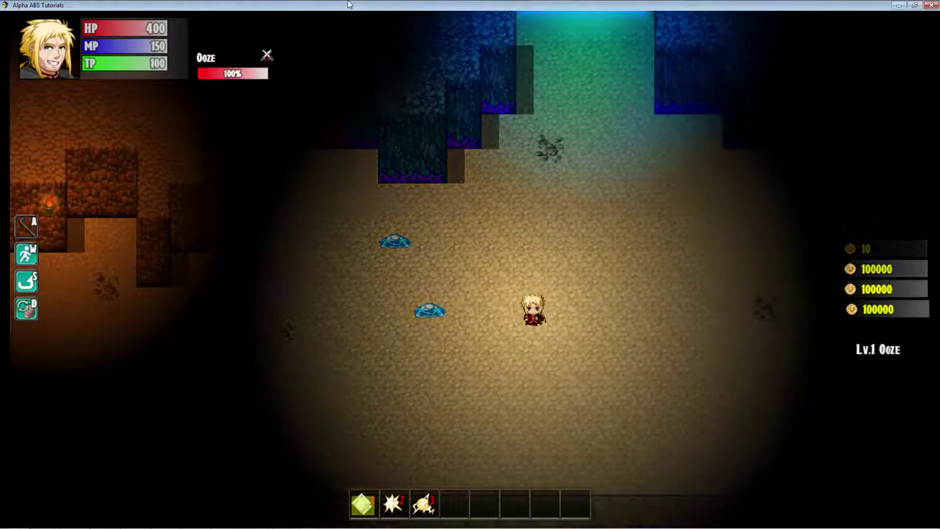
key(Down)
key(Right)
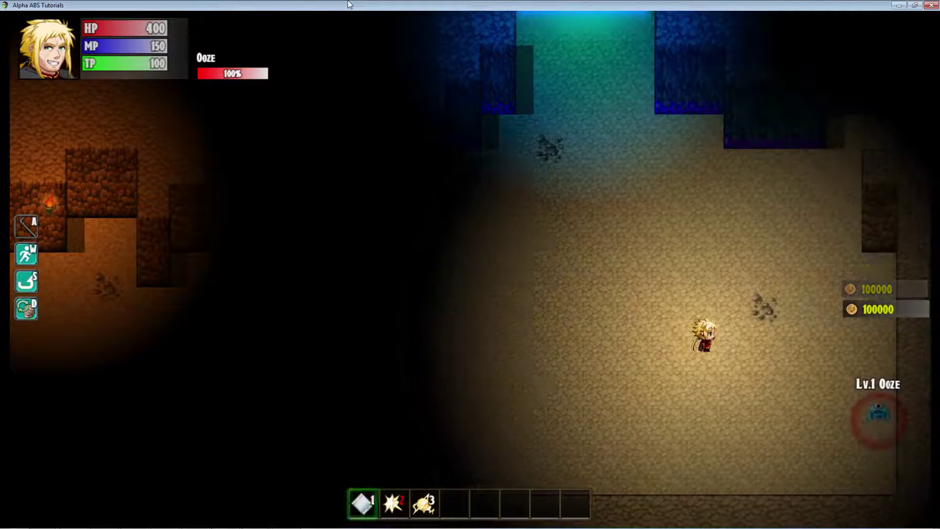
key(Right)
key(Down)
key(2)
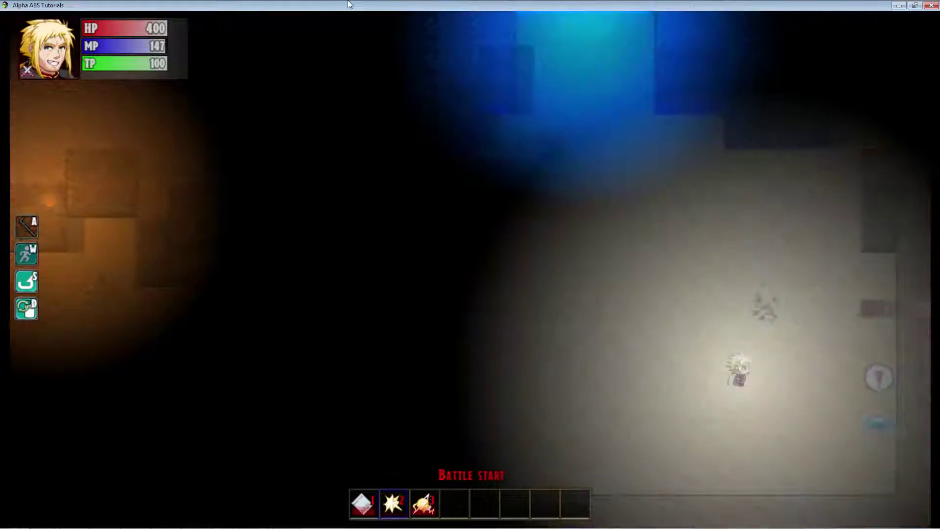
key(Right)
key(Down)
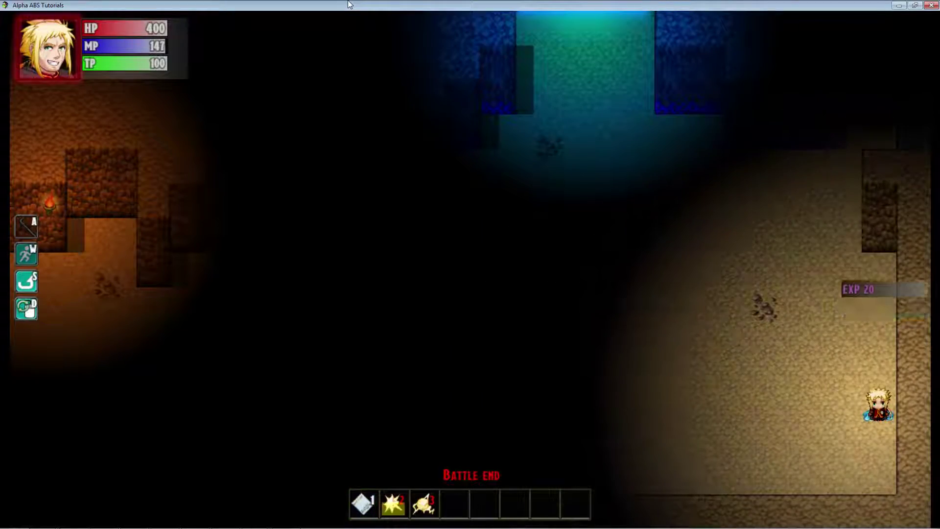
- Head back west, defeat the next Ooze with the slot 2 skill and weapon strikes, and dismiss the level-up message
key(Left)
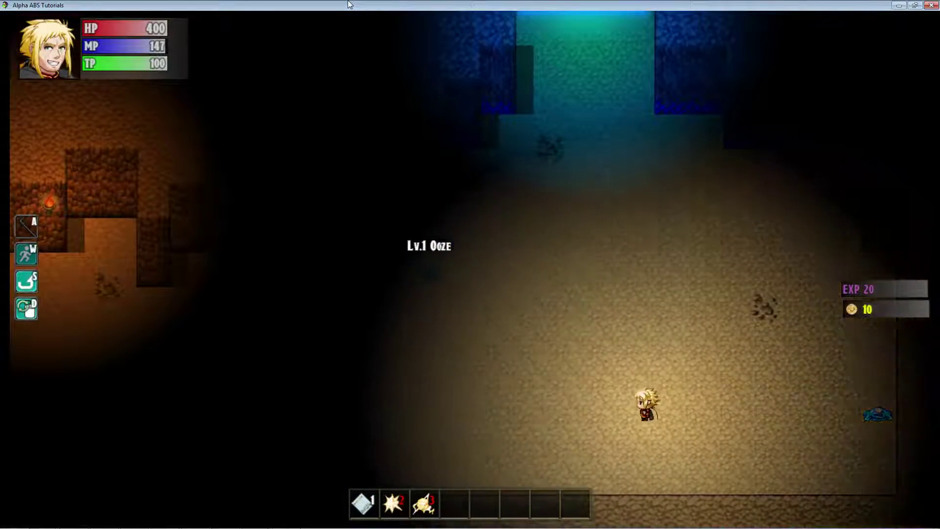
key(Left)
key(3)
key(Up)
key(2)
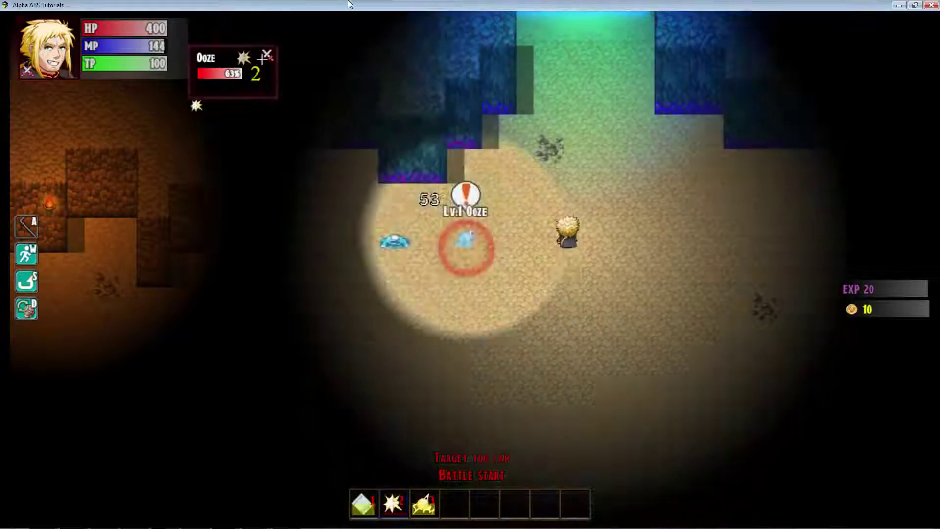
key(Left)
key(a)
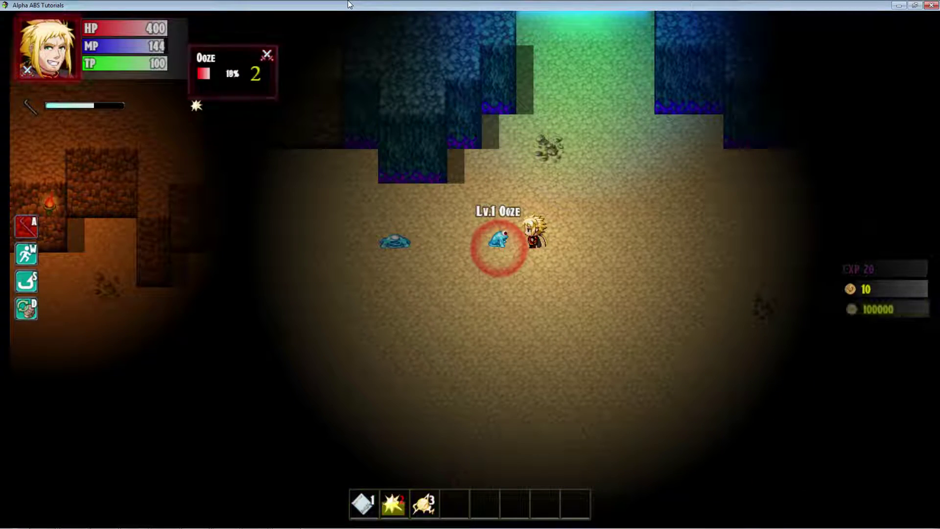
key(a)
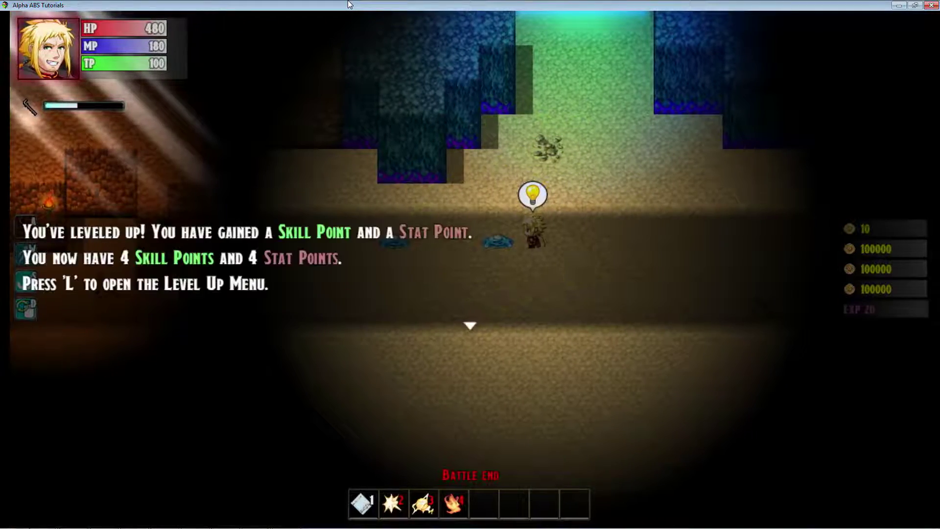
key(Return)
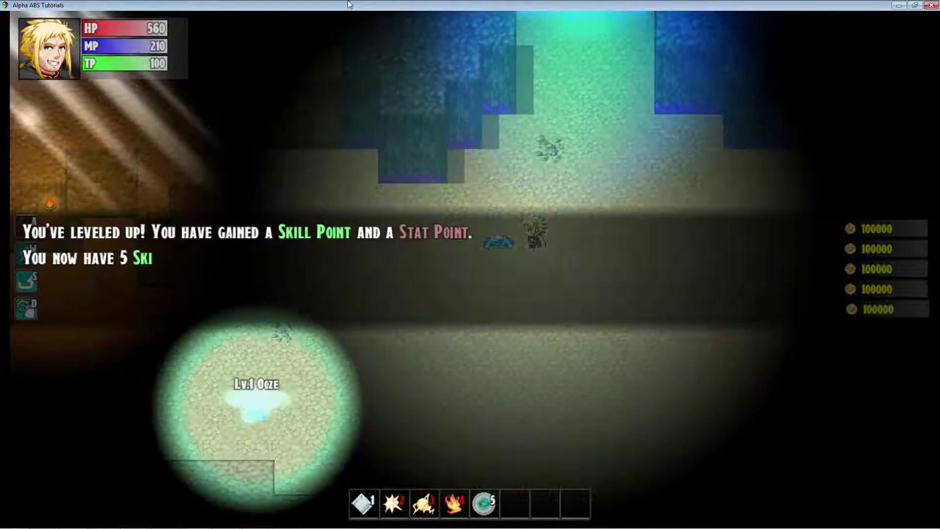
- Dismiss the remaining level-up messages, then walk the hero past the respawned Ooze toward the southwest
key(Return)
key(5)
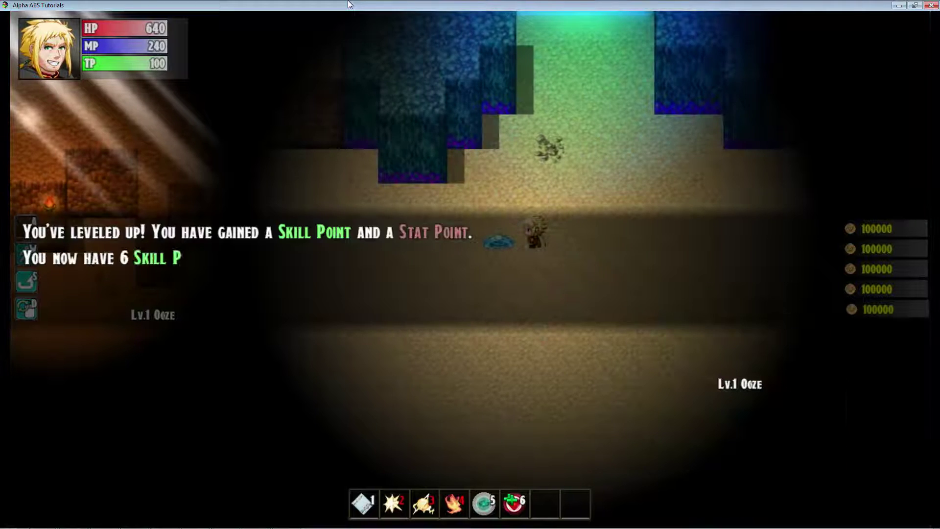
key(Return)
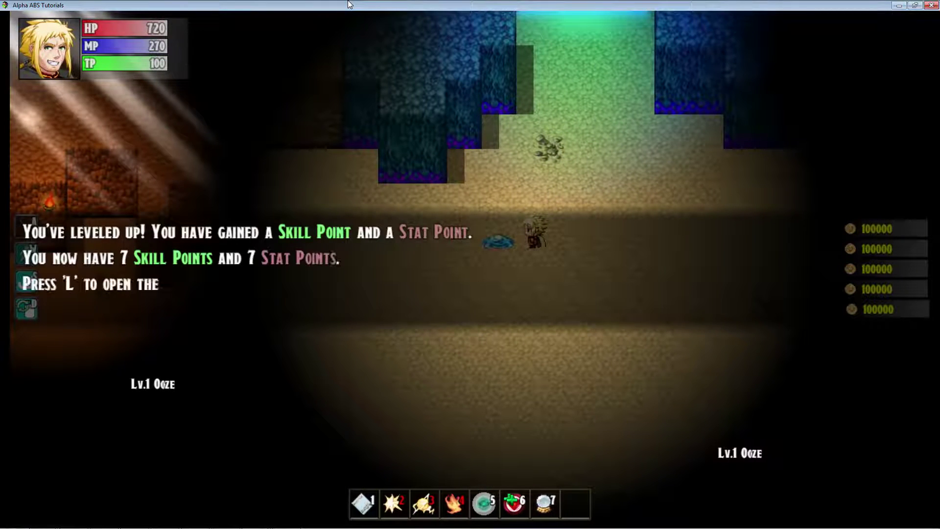
key(Return)
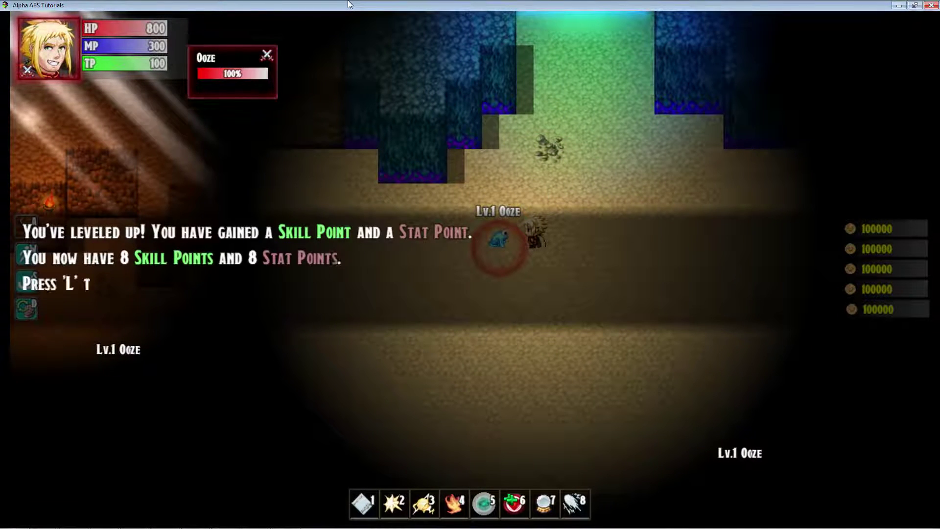
key(Right)
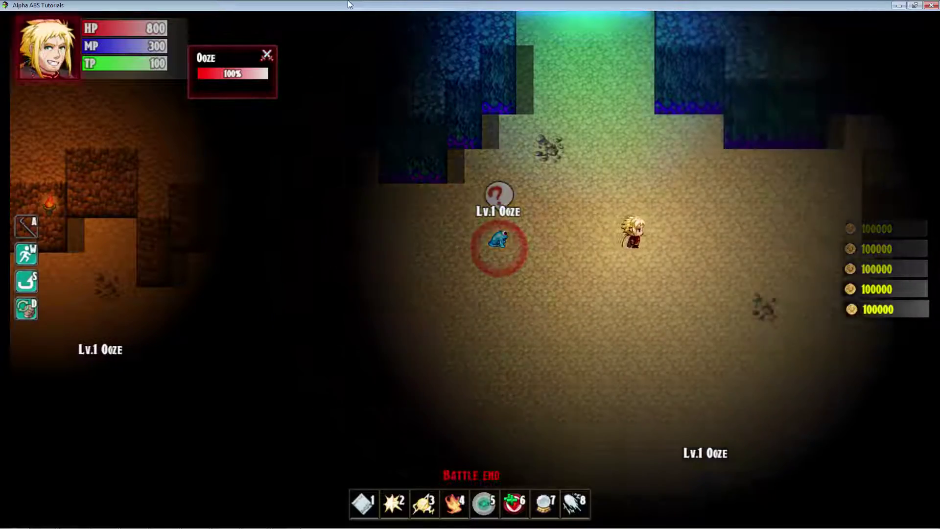
key(Left)
key(Down)
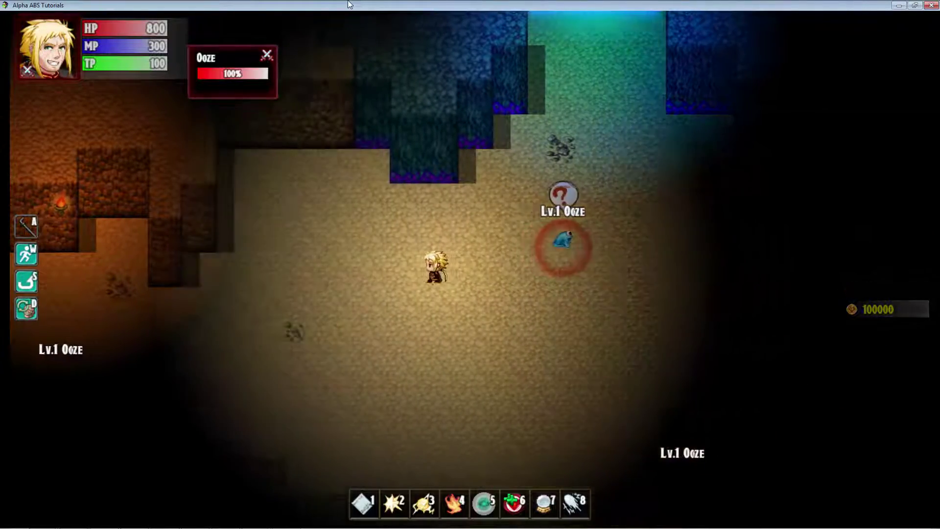
- Review the hero's Magic skills from Ignite through Grand Heal in the game's skill list, then return to the cave
key(Escape)
key(Down)
key(Return)
key(Return)
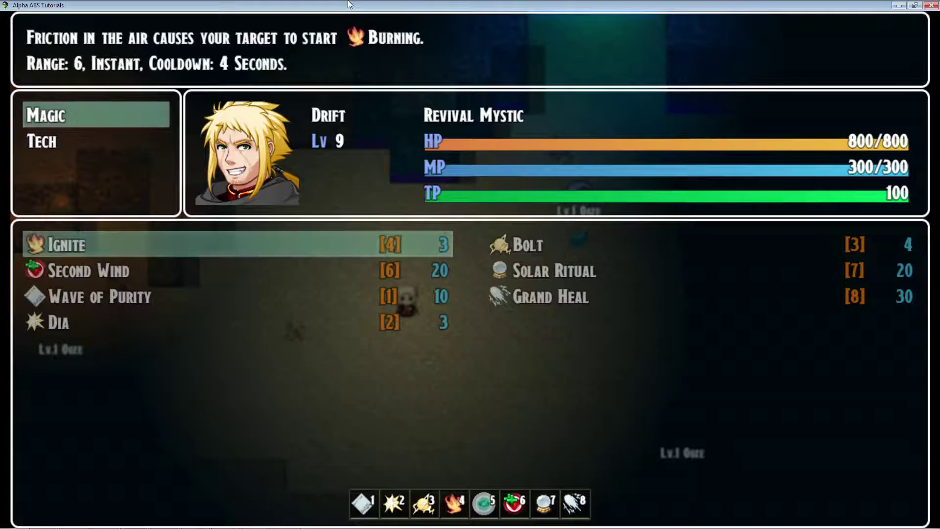
key(Down)
key(Down)
key(Right)
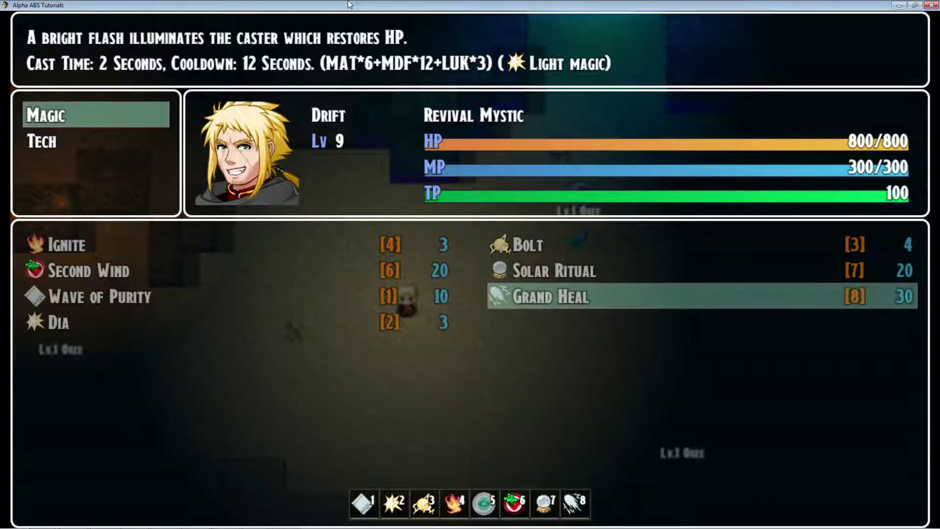
key(Escape)
key(Escape)
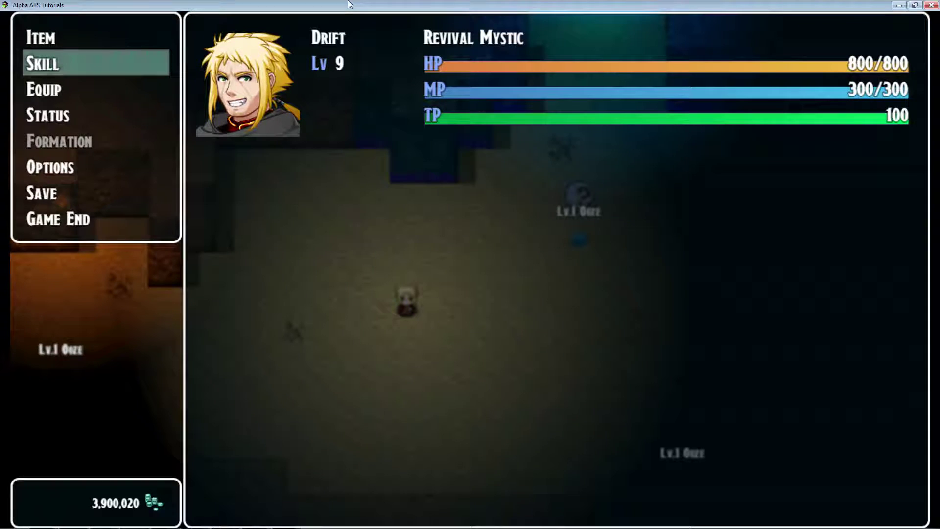
key(Escape)
- Cast Grand Heal from slot 8 and Wave of Purity from slot 1 while moving around the cave floor
key(Up)
key(Right)
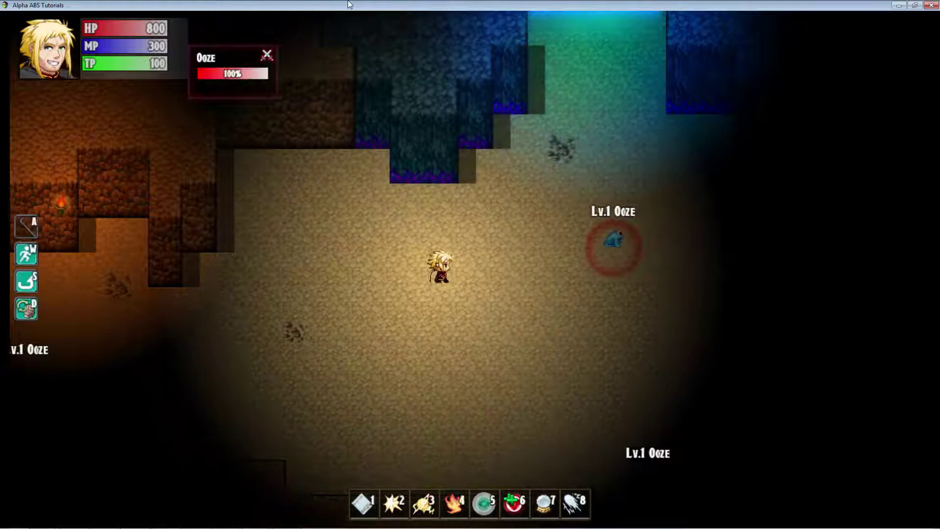
key(8)
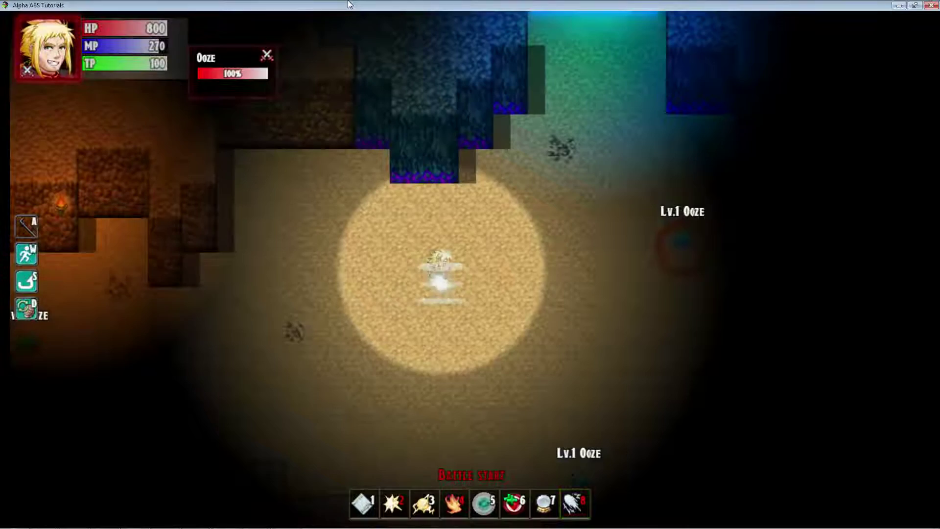
key(Down)
key(Left)
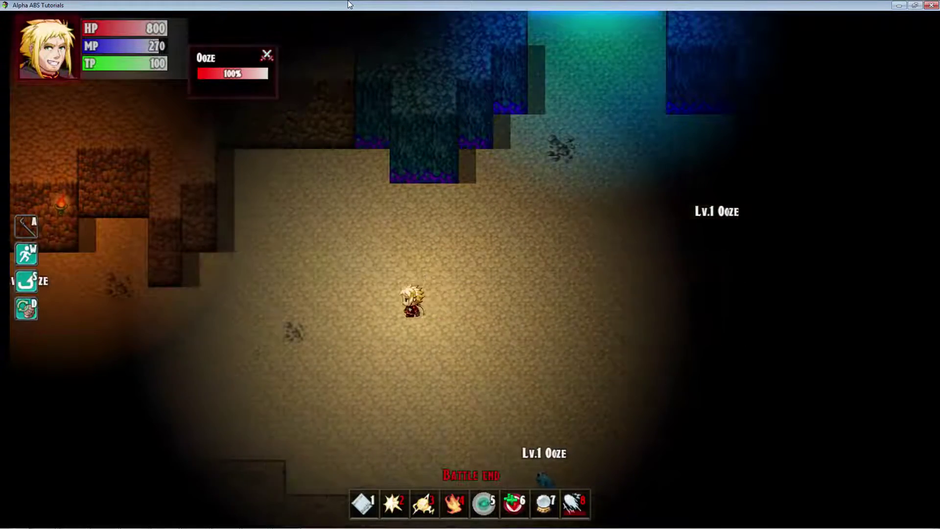
key(1)
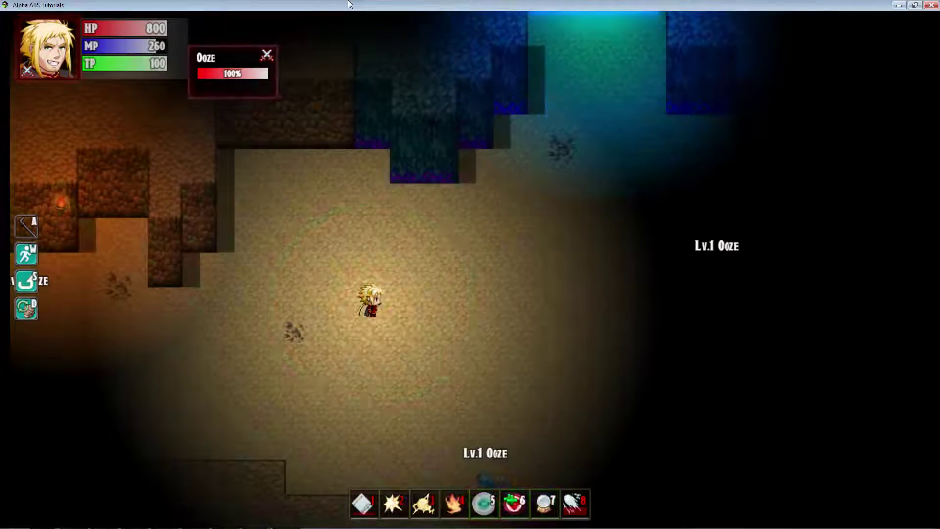
key(Down)
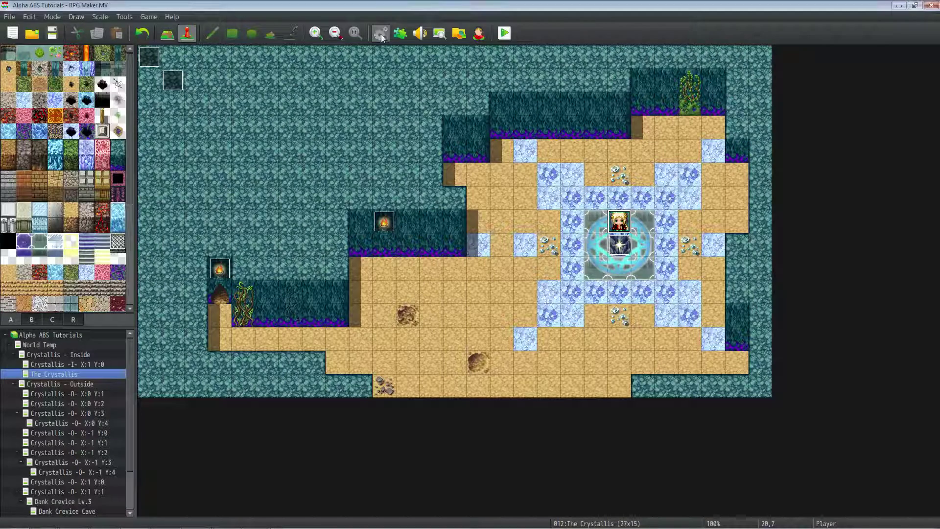
- Switch back to RPG Maker MV, open the skill database and display Wave of Purity's settings
click(381, 33)
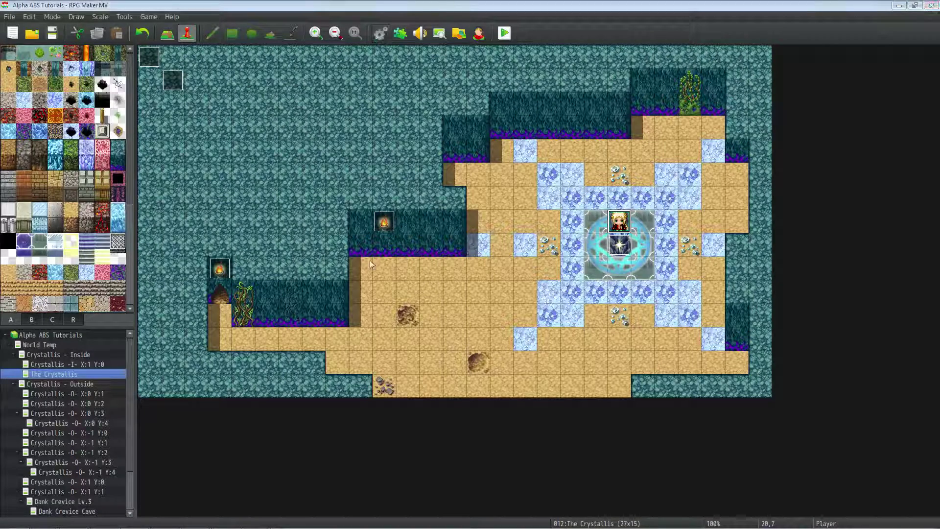
scroll(305, 333, down, 1)
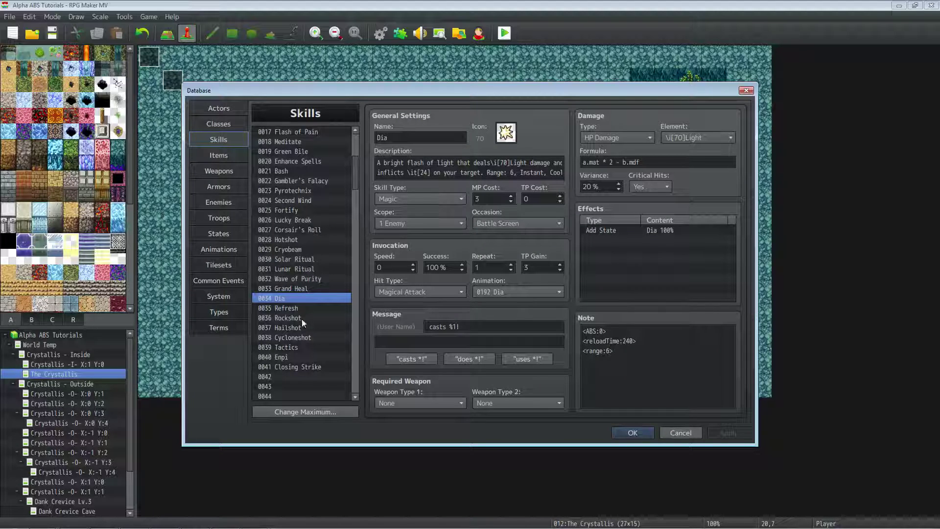
scroll(306, 323, up, 3)
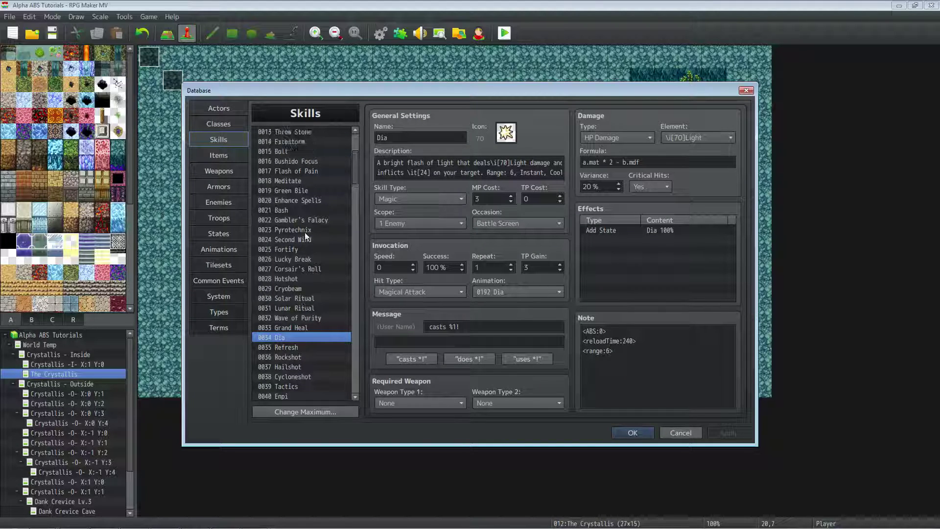
click(306, 238)
click(312, 318)
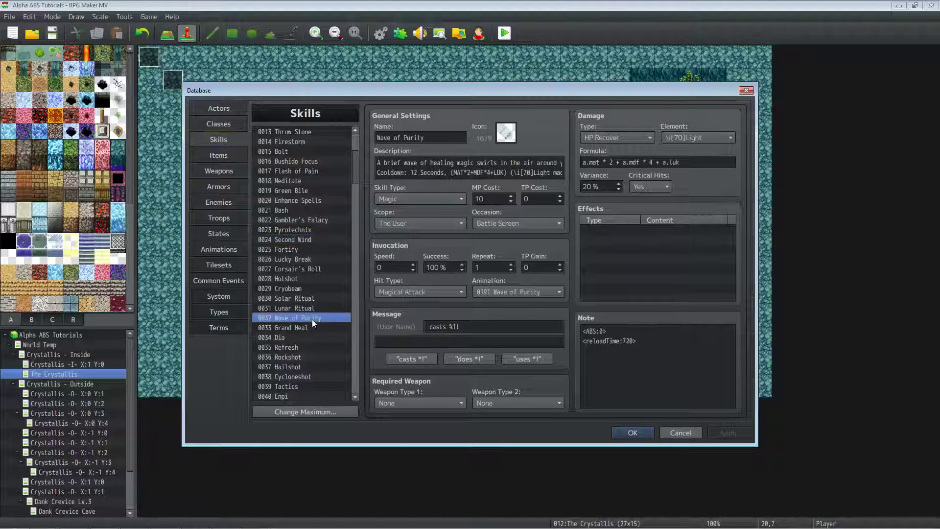
- Examine Wave of Purity's description and the MAT, MDF and LUK terms of its HP recovery formula
drag(378, 162, 519, 182)
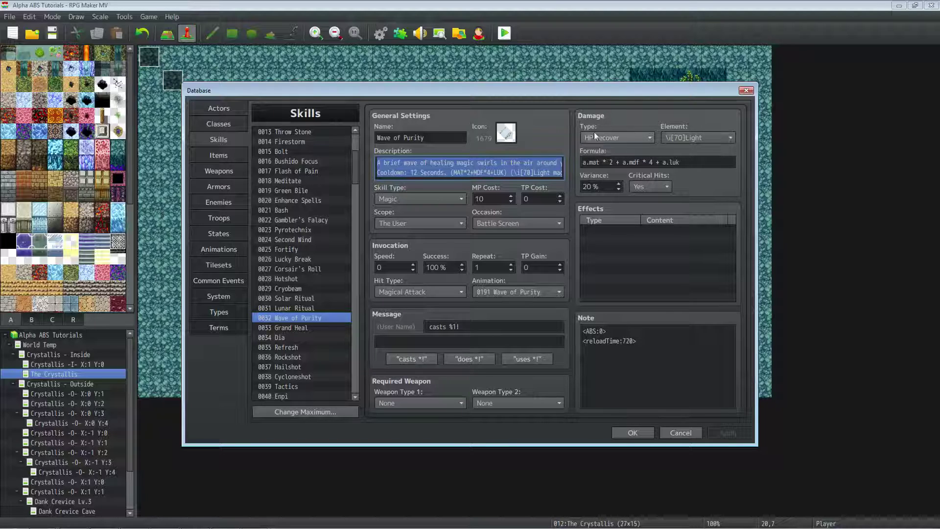
click(669, 162)
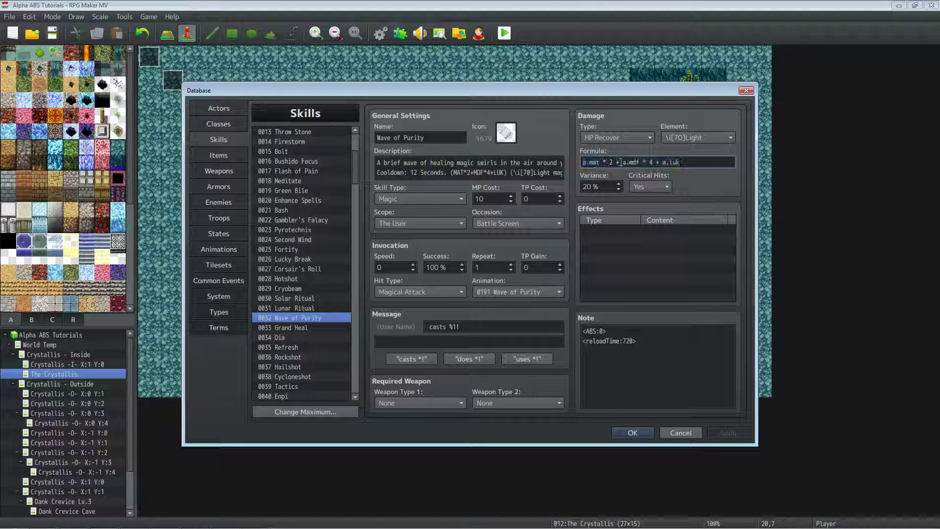
mouse_move(600, 162)
mouse_down()
mouse_move(571, 160)
mouse_move(597, 161)
mouse_up()
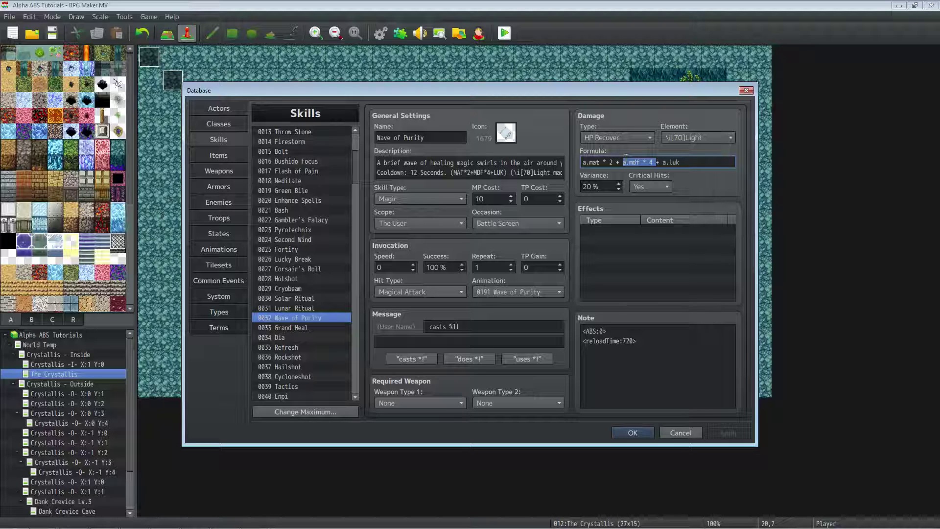
click(626, 157)
drag(614, 162, 582, 161)
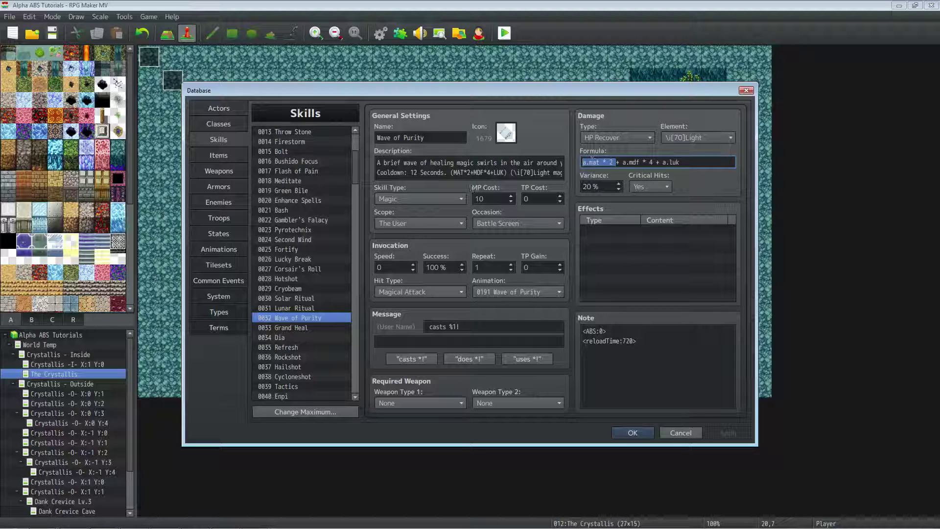
drag(625, 161, 646, 162)
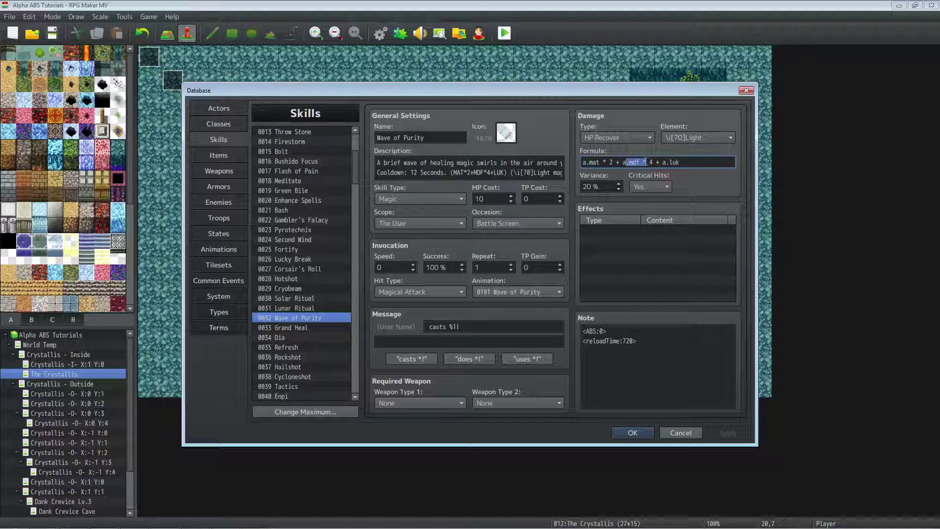
drag(662, 162, 681, 161)
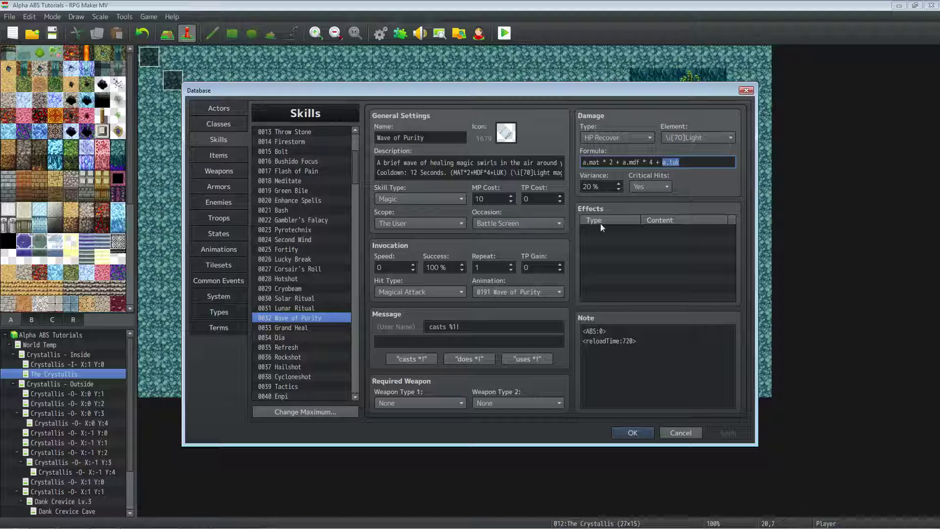
click(685, 161)
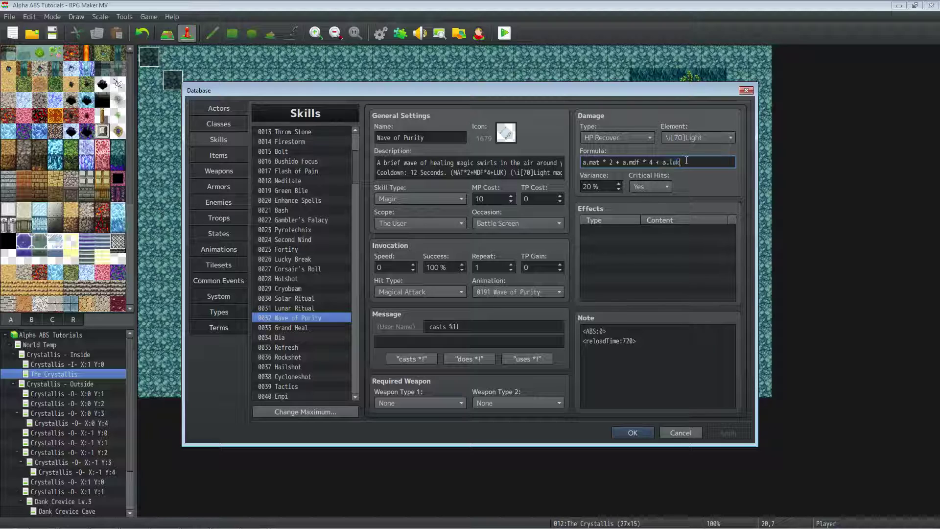
- Examine the ABS and reloadTime tags in Wave of Purity's note
click(630, 332)
key(ctrl+a)
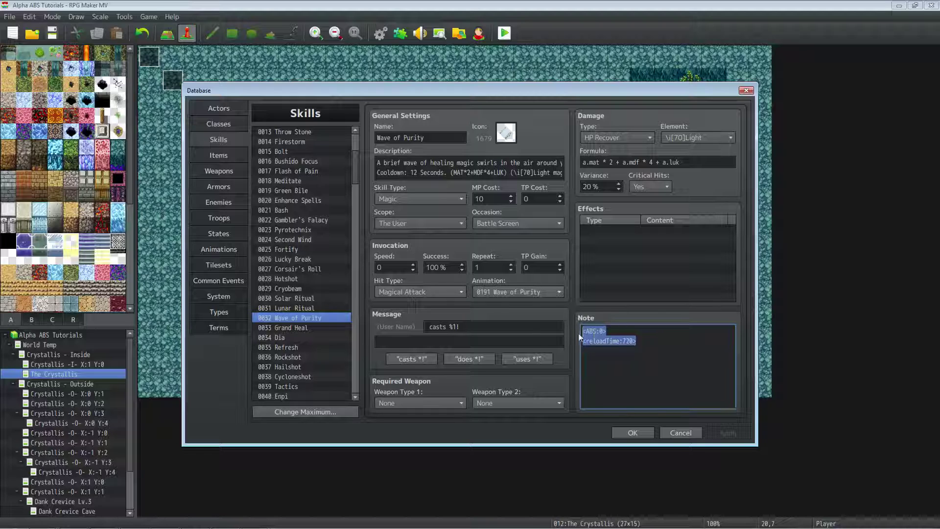
drag(611, 332, 563, 331)
drag(644, 342, 549, 342)
- Display the Grand Heal skill and examine its invocation speed and its ABS and reloadTime note tags
click(299, 325)
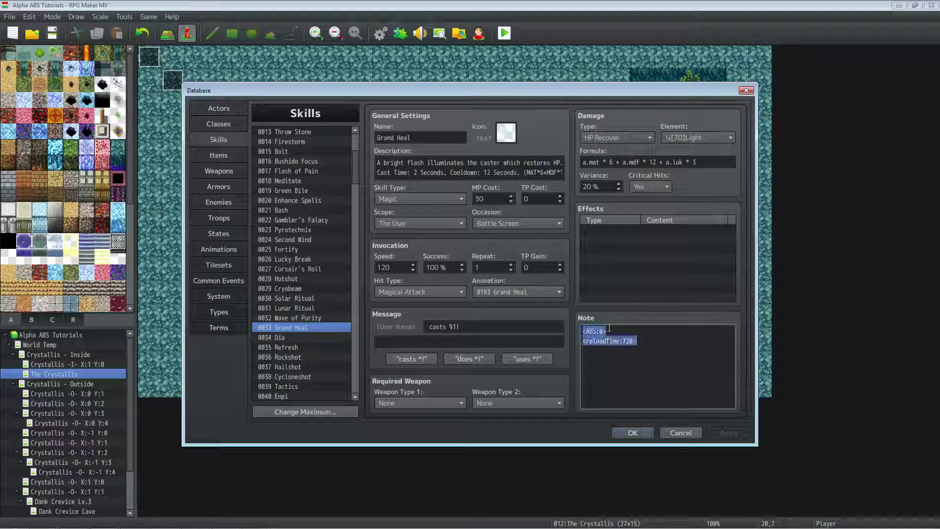
double_click(411, 268)
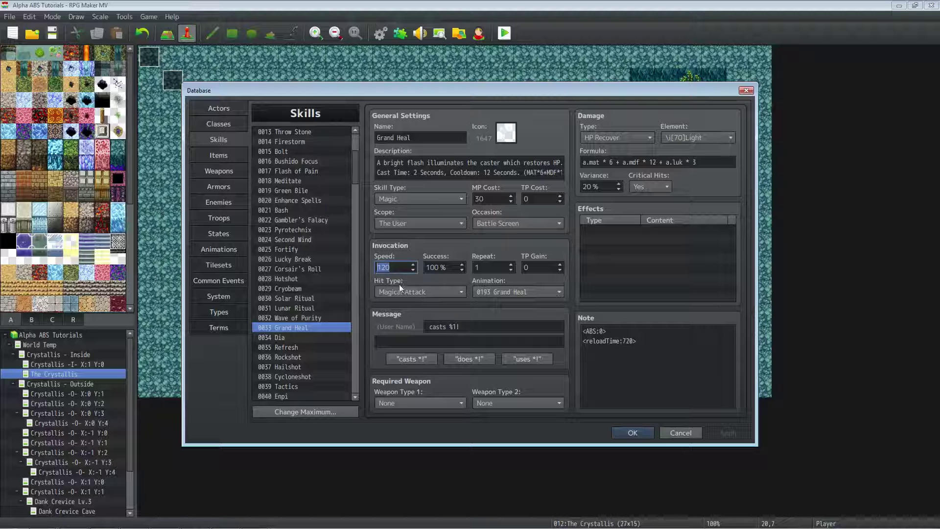
mouse_move(388, 281)
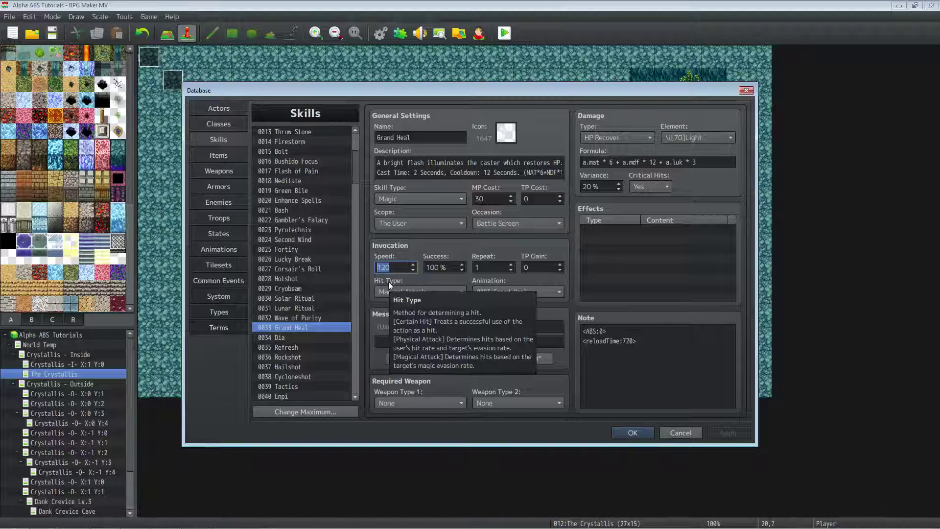
drag(637, 342, 563, 333)
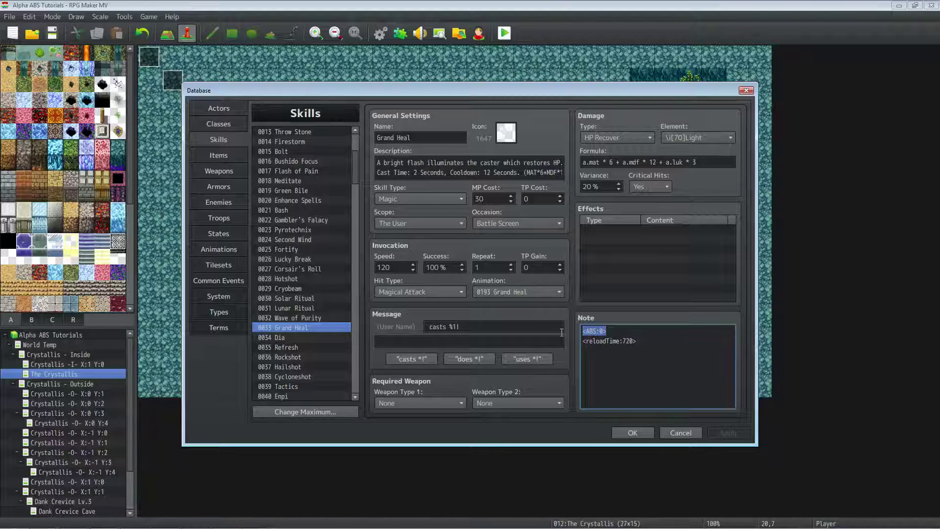
click(401, 266)
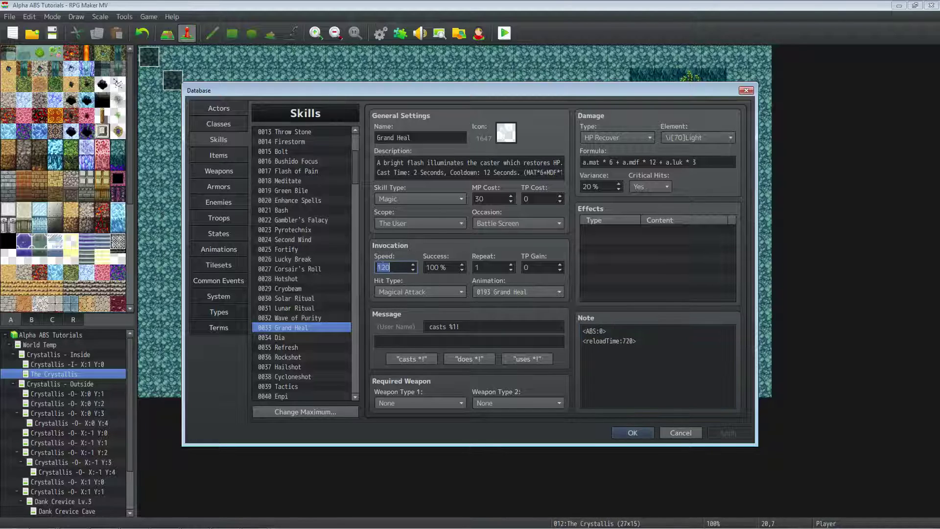
drag(400, 267, 378, 266)
mouse_move(583, 331)
mouse_down()
mouse_move(637, 342)
mouse_move(582, 341)
mouse_up()
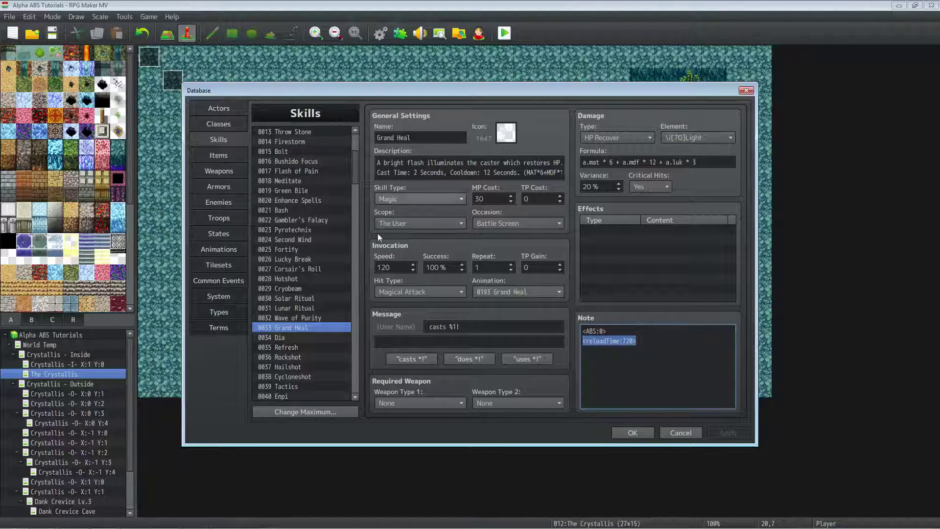
- Review Grand Heal's description, MP cost and recovery formula, comparing them with its note tags and invocation speed
click(494, 172)
click(647, 339)
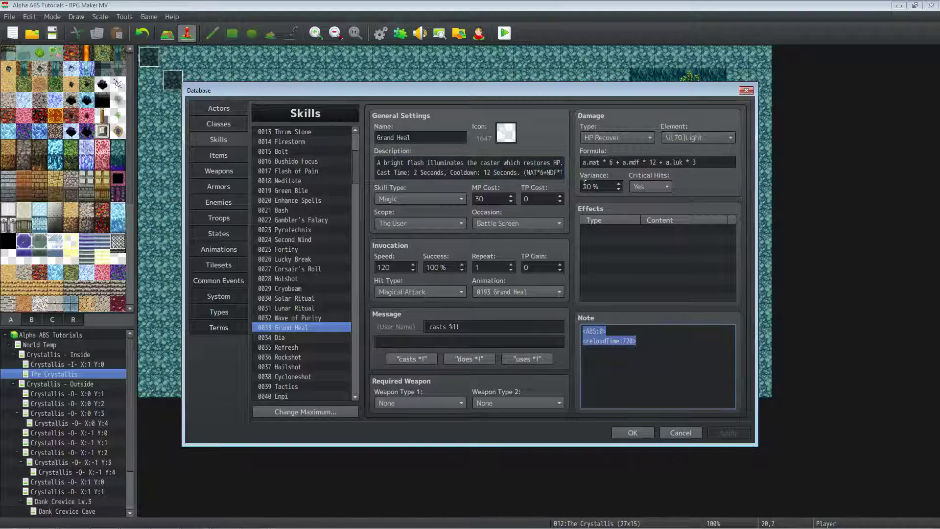
click(489, 198)
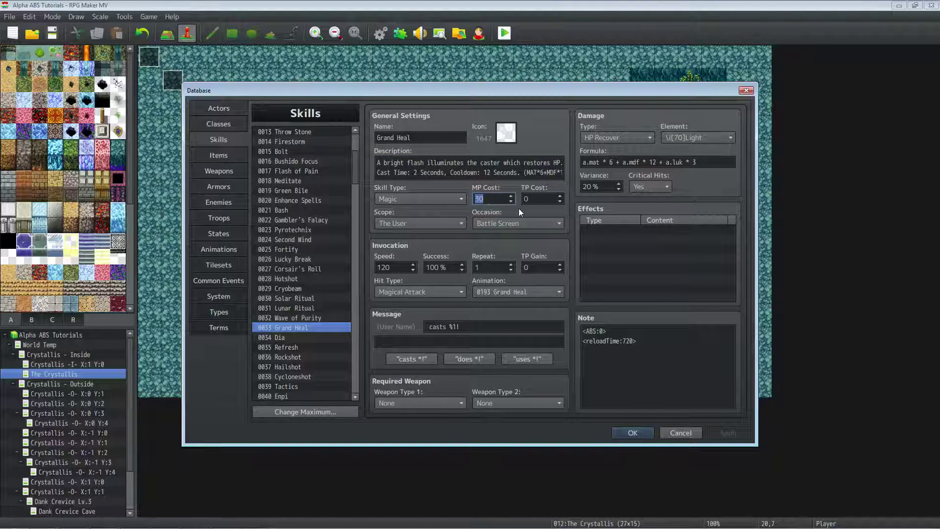
drag(582, 162, 536, 161)
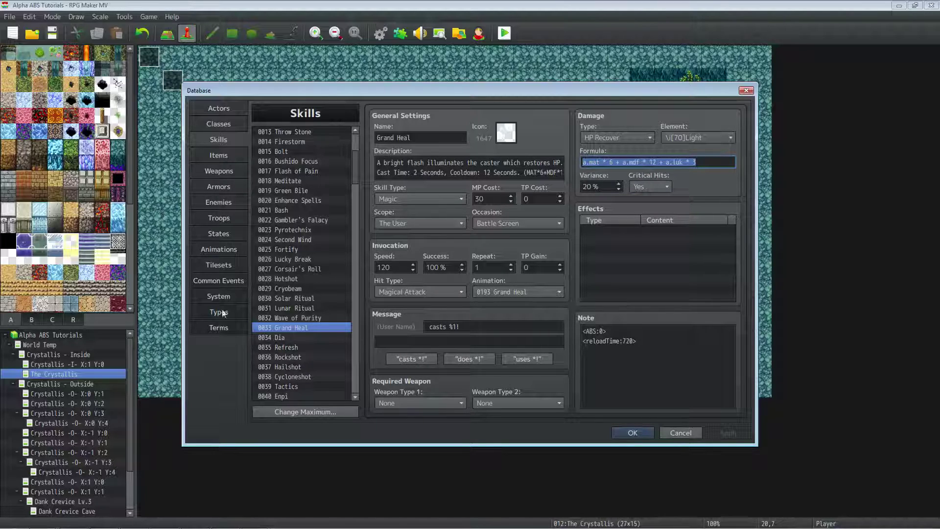
drag(582, 331, 673, 354)
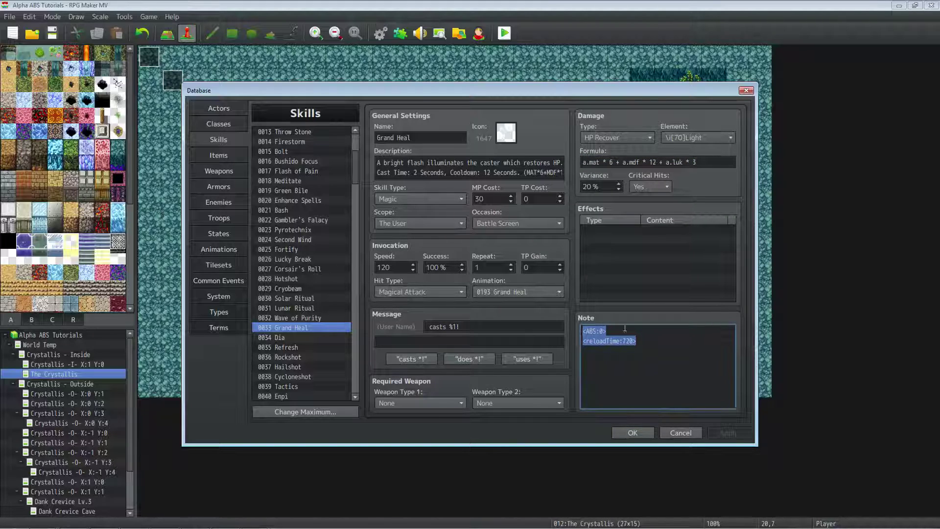
double_click(384, 267)
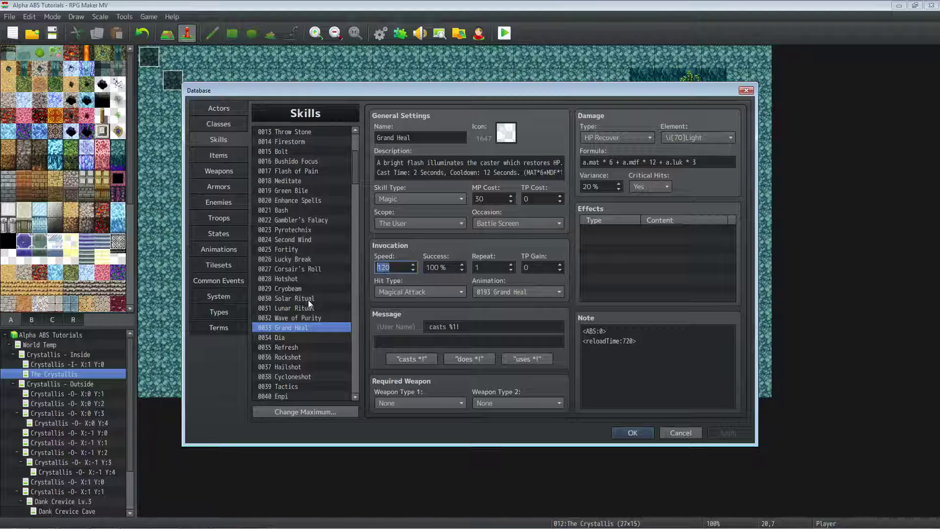
- Display the Dia skill and examine its ABS, reloadTime and range note tags
scroll(310, 297, down, 2)
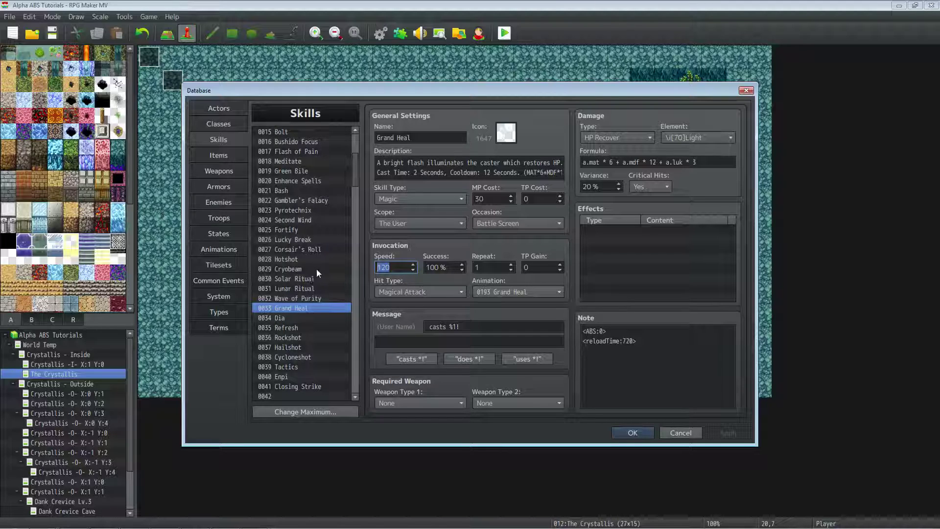
click(289, 317)
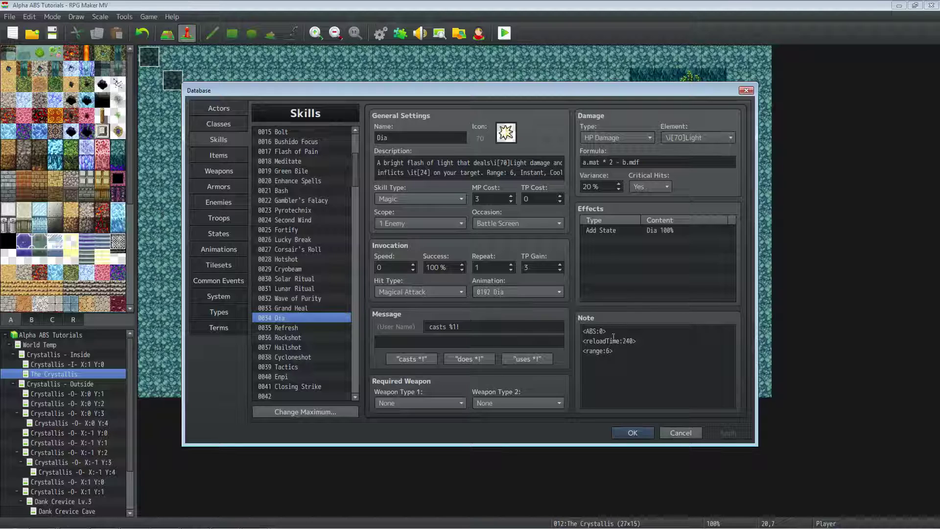
scroll(322, 200, up, 2)
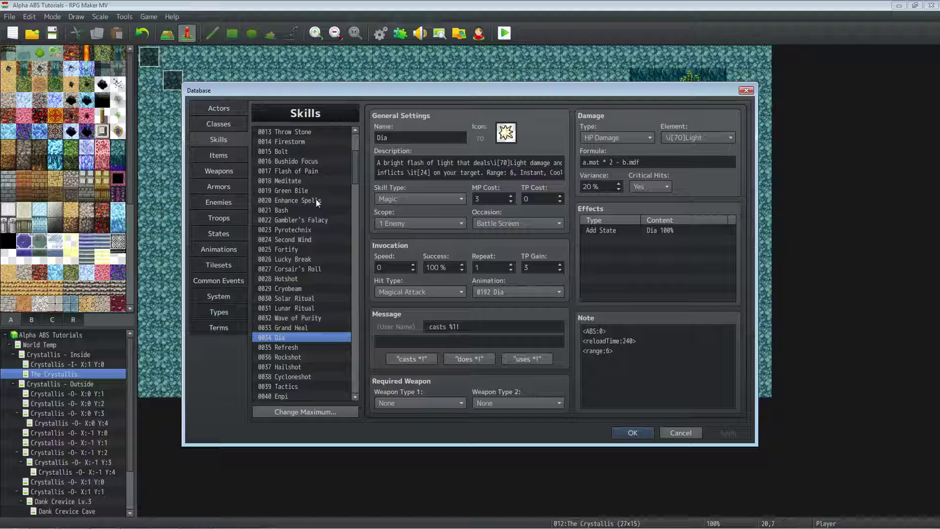
mouse_move(633, 349)
mouse_down()
mouse_move(581, 330)
mouse_move(579, 340)
mouse_move(581, 329)
mouse_move(639, 346)
mouse_up()
click(639, 346)
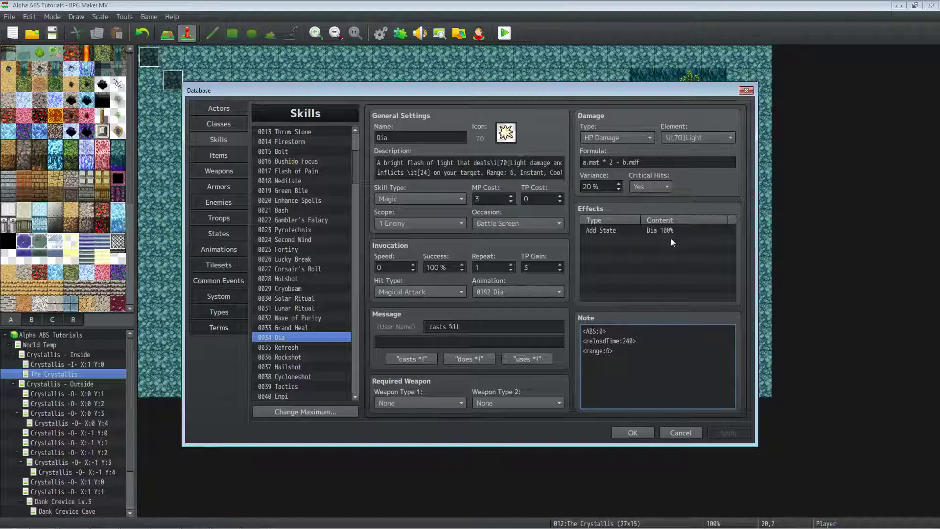
- Examine Dia's damage formula and the Add State effect it applies to the enemy
click(660, 228)
drag(581, 162, 641, 164)
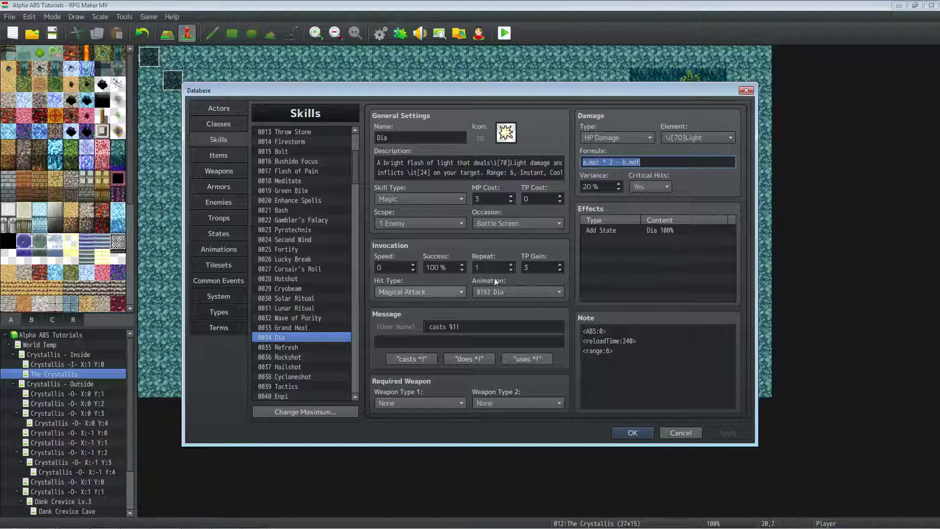
click(592, 230)
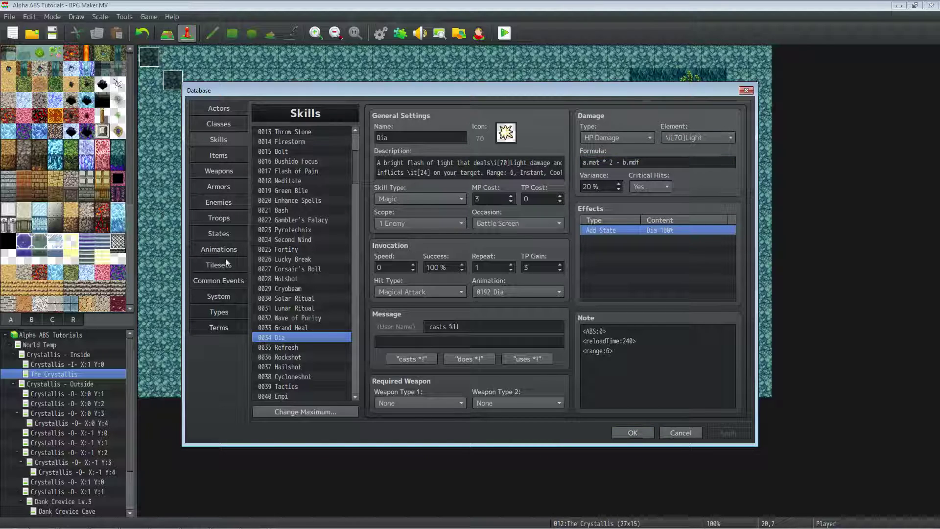
- Display the Dia state in the database and examine its traits and removal conditions
click(219, 234)
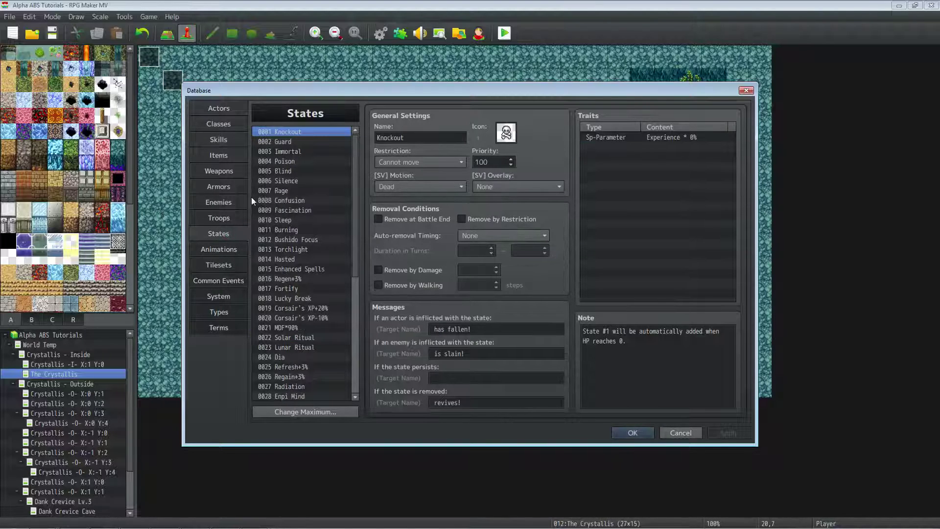
scroll(299, 210, down, 3)
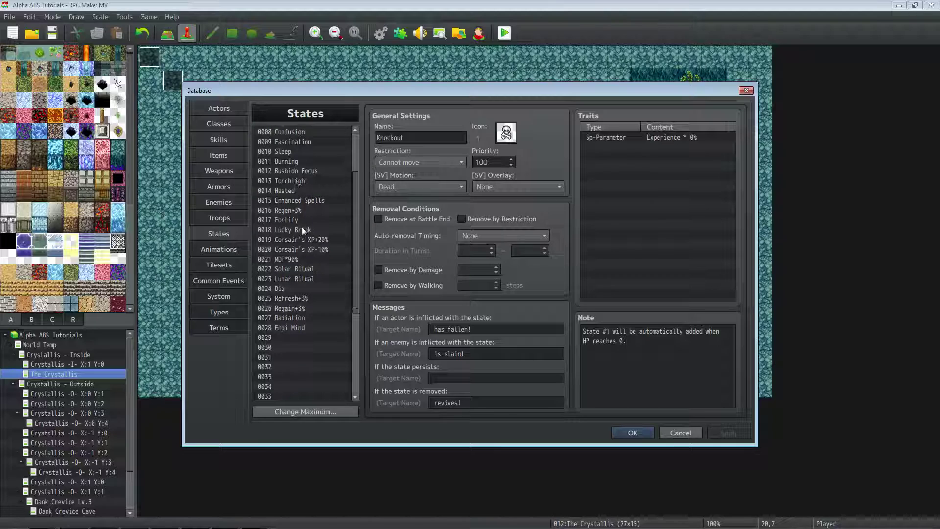
click(294, 289)
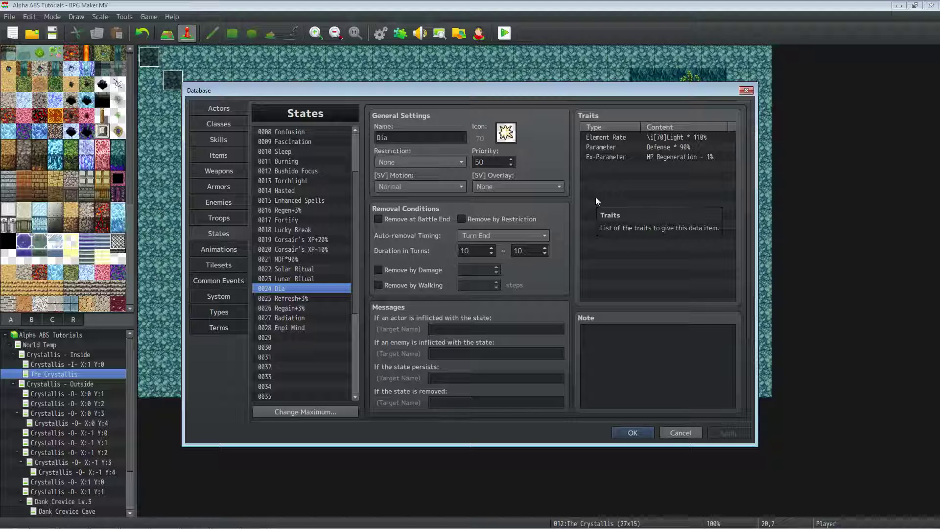
- Close the database, accepting its contents, and save the project
click(629, 434)
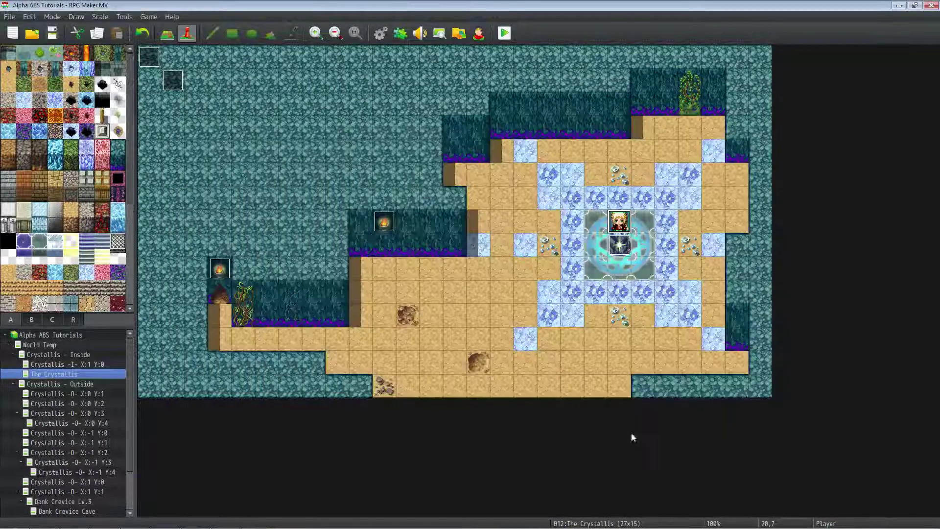
click(55, 38)
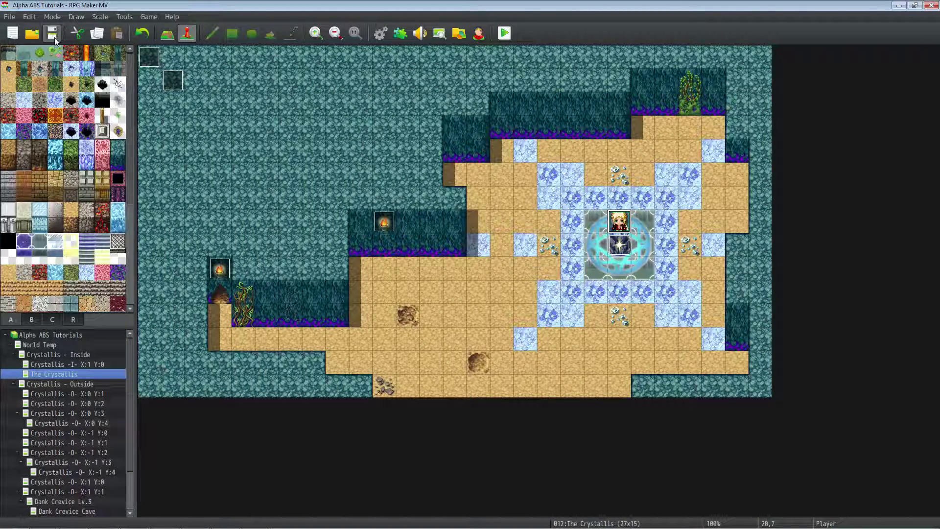